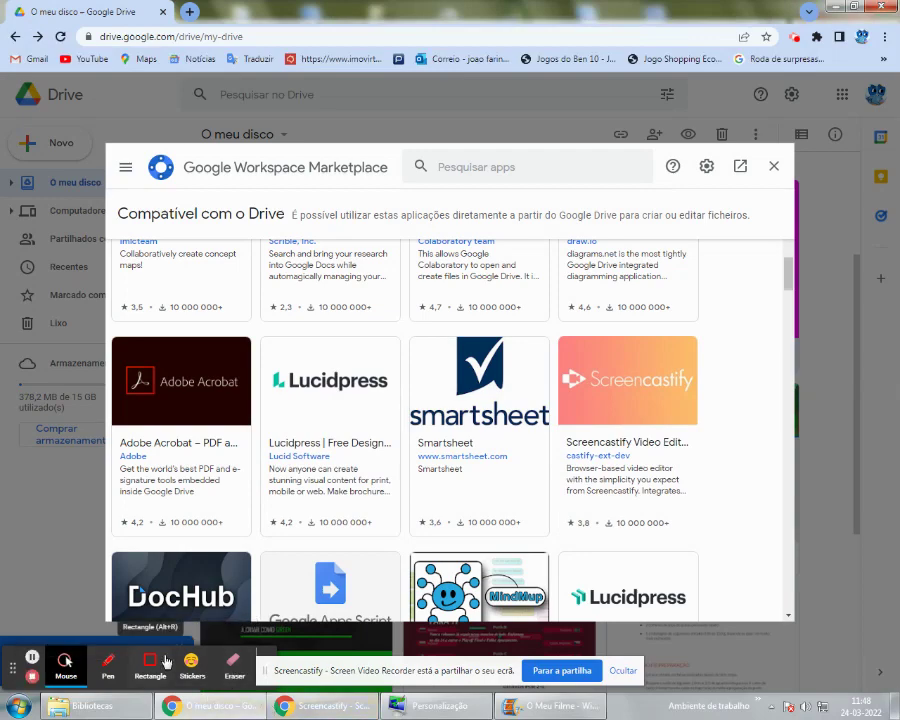
Step: Close the Google Workspace Marketplace dialog and minimize the browser, Personalização and Bibliotecas windows to show the desktop
click(773, 166)
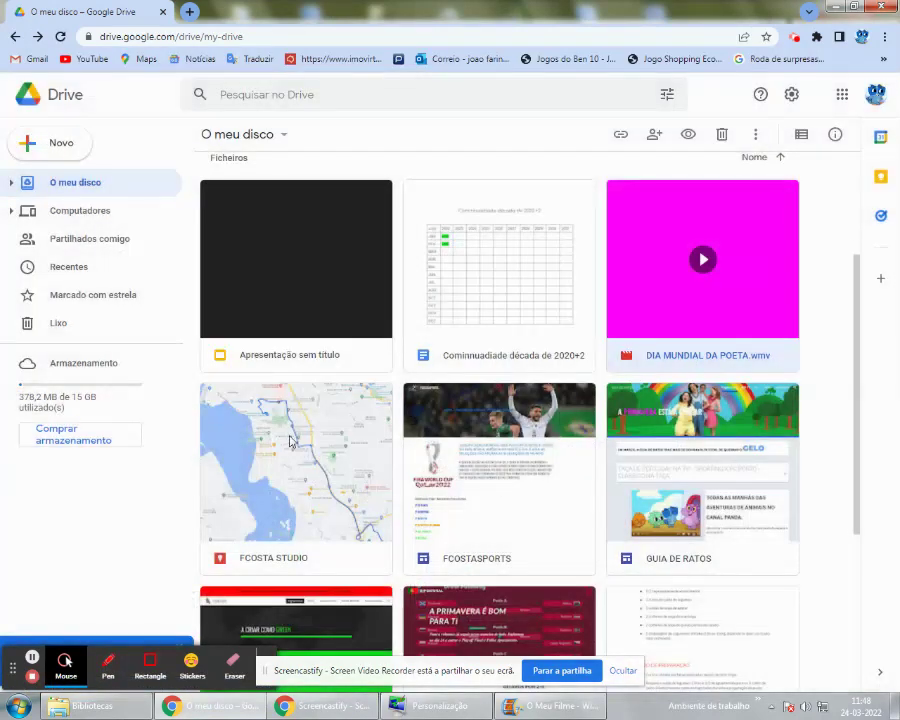
click(833, 8)
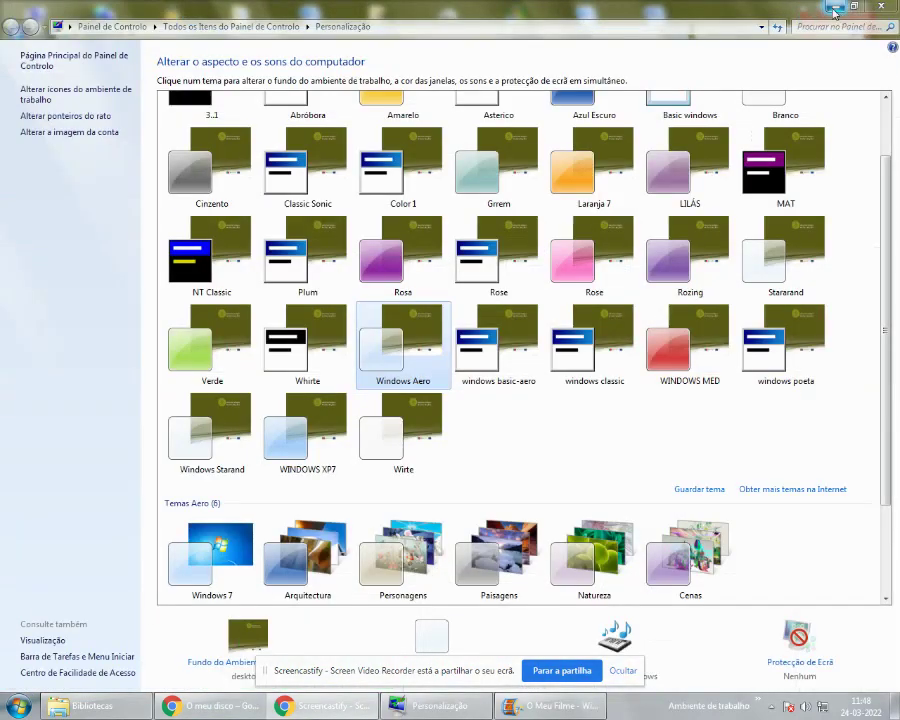
click(833, 8)
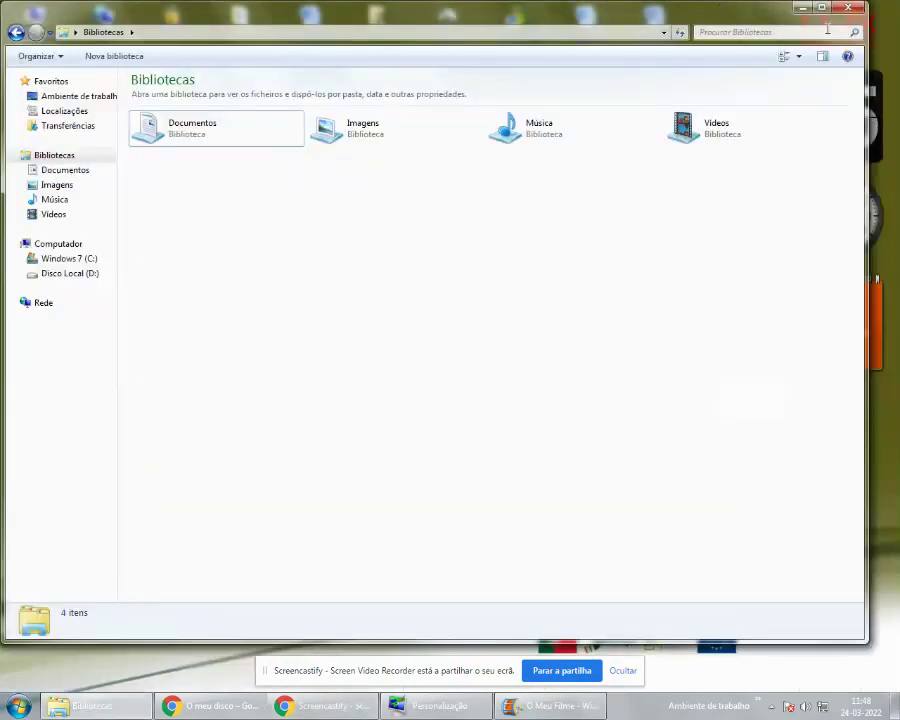
click(800, 10)
Step: Open the desktop's personalization settings and widen the window to almost the full screen width
right_click(500, 404)
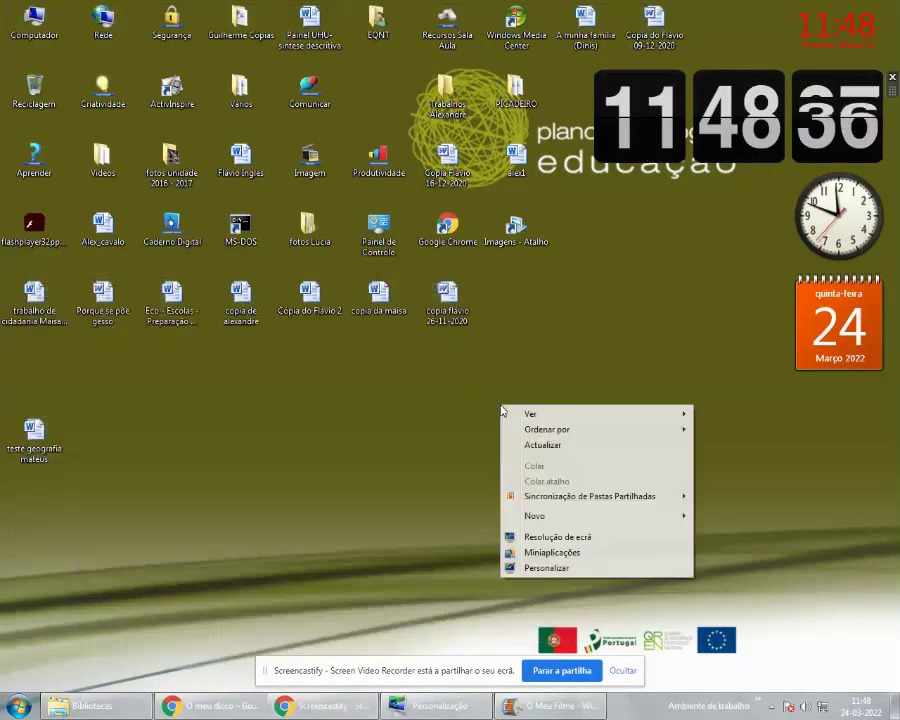
click(531, 571)
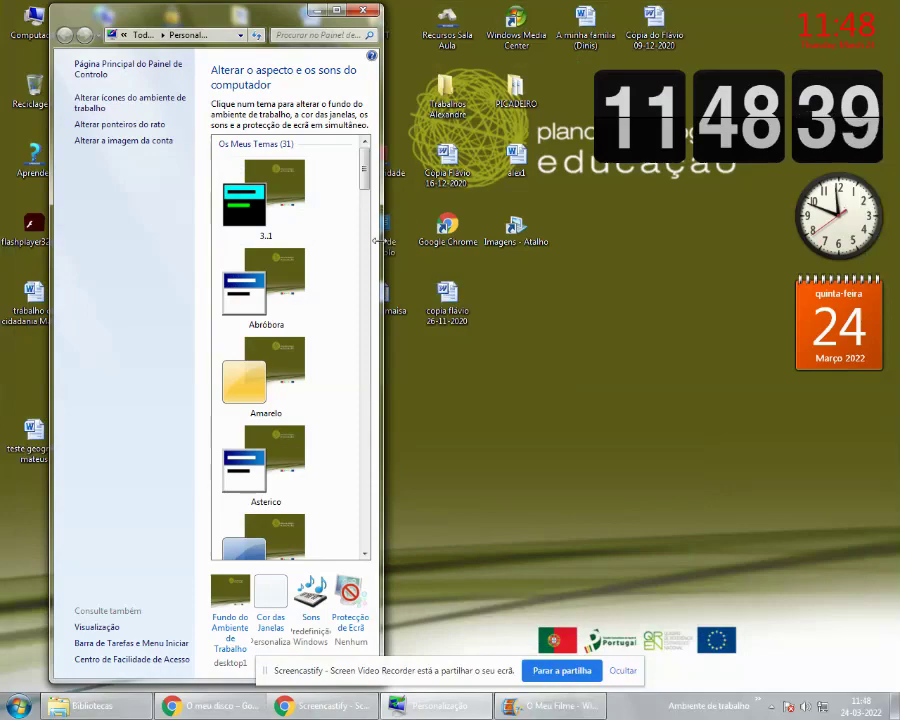
drag(380, 237, 893, 240)
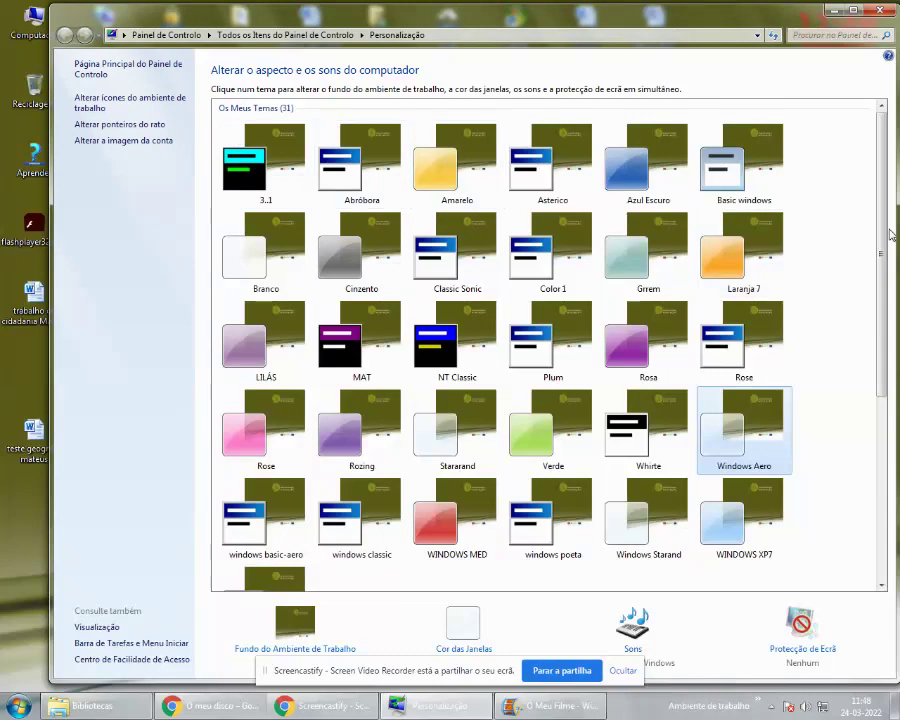
Step: Apply the saved themes 3..1, Abróbora and Amarelo one after another, finishing with the Stararand theme
click(265, 172)
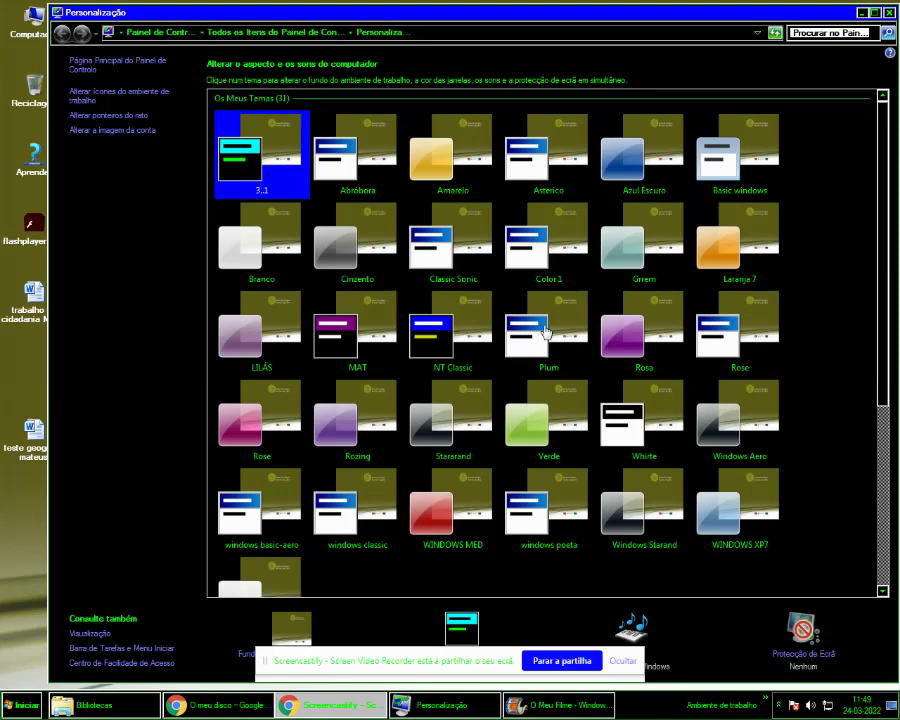
click(339, 147)
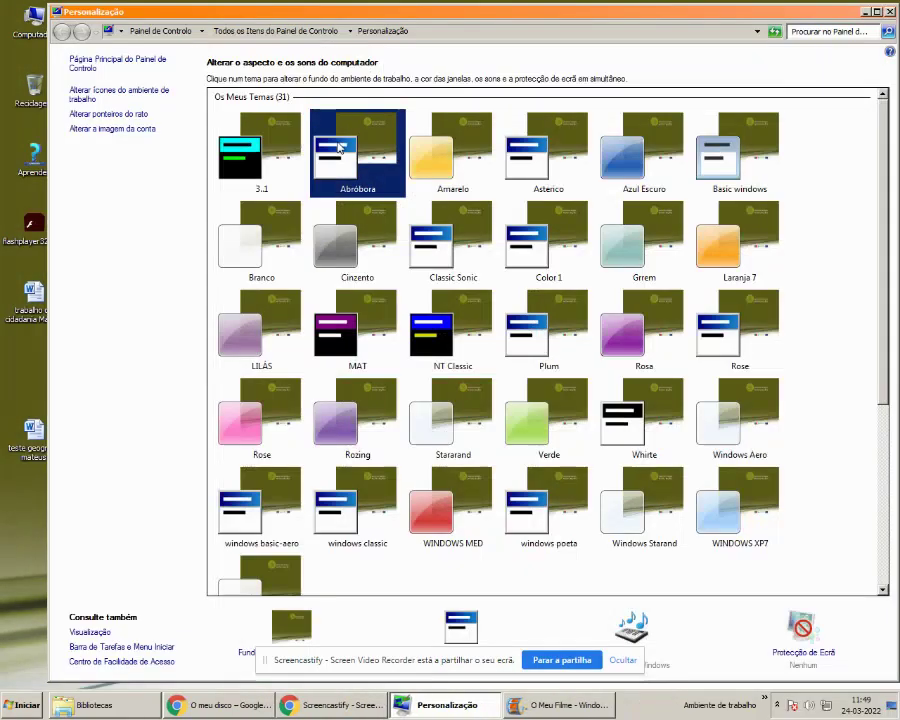
click(428, 154)
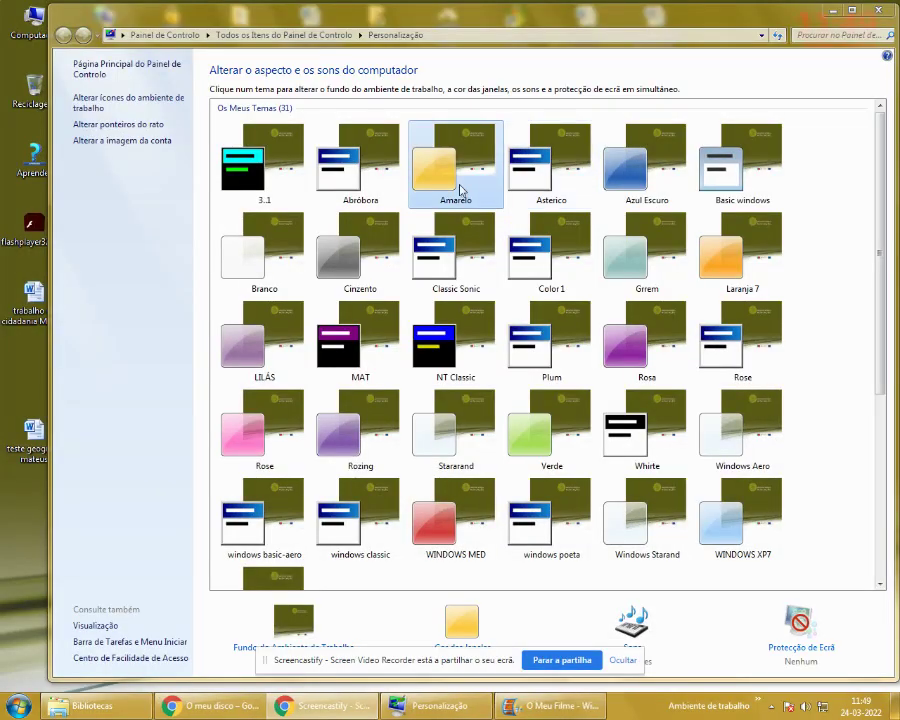
click(430, 430)
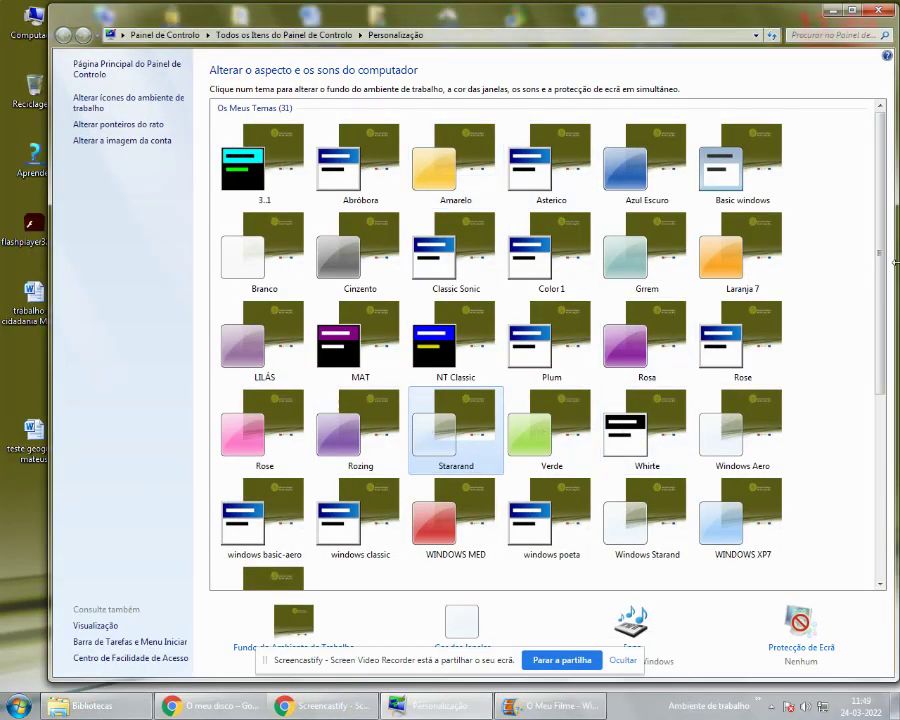
Step: Preview the Aumentado mouse pointer scheme, and apply Preto do Windows (esquema do sistema) as the pointer scheme
scroll(888, 258, down, 5)
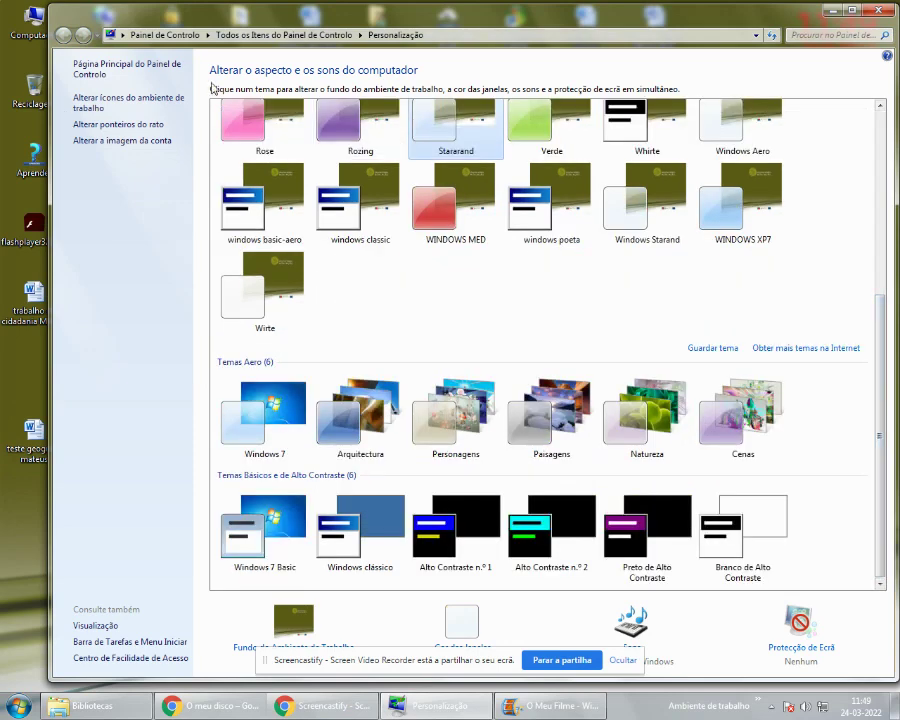
click(128, 127)
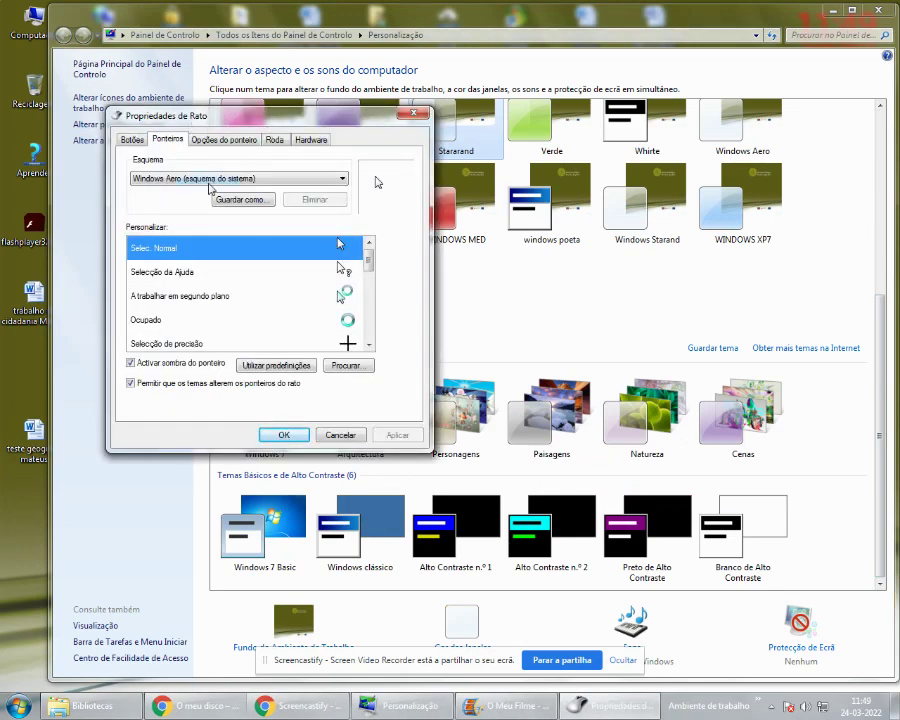
click(210, 188)
click(163, 198)
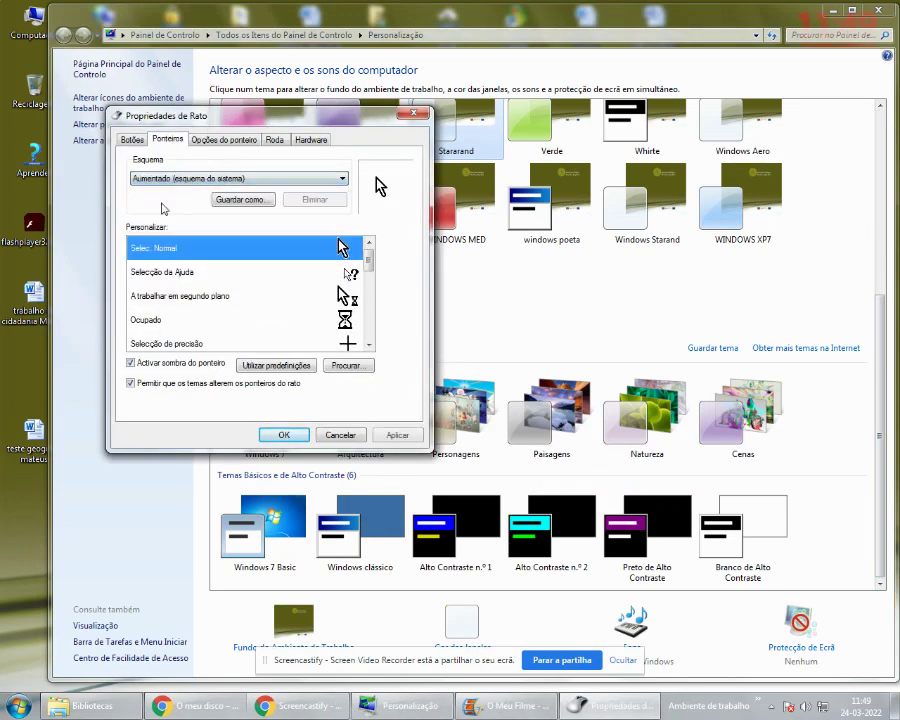
click(200, 178)
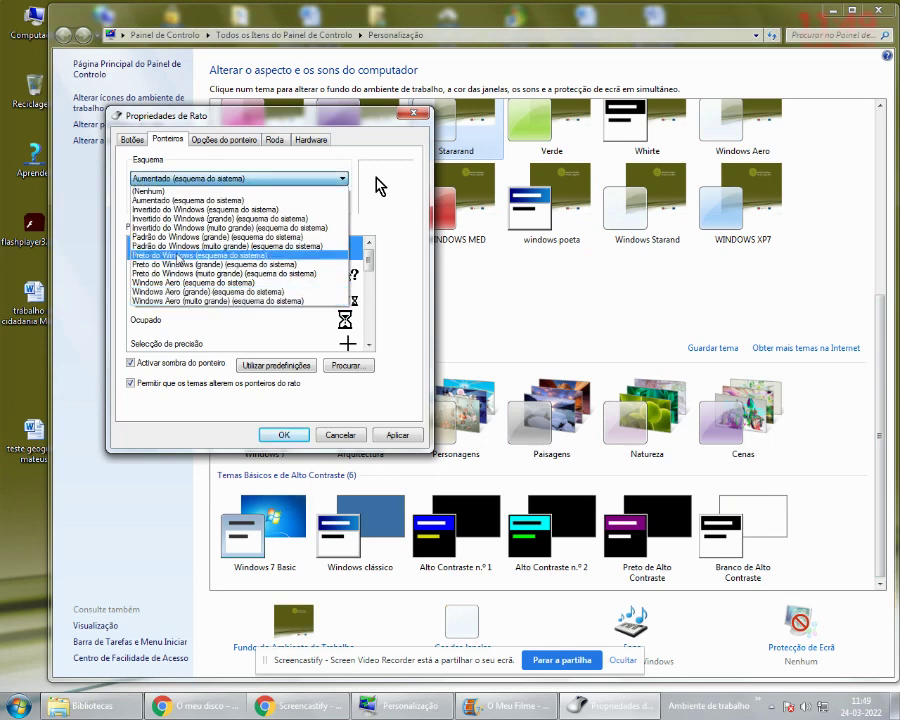
click(175, 255)
click(284, 434)
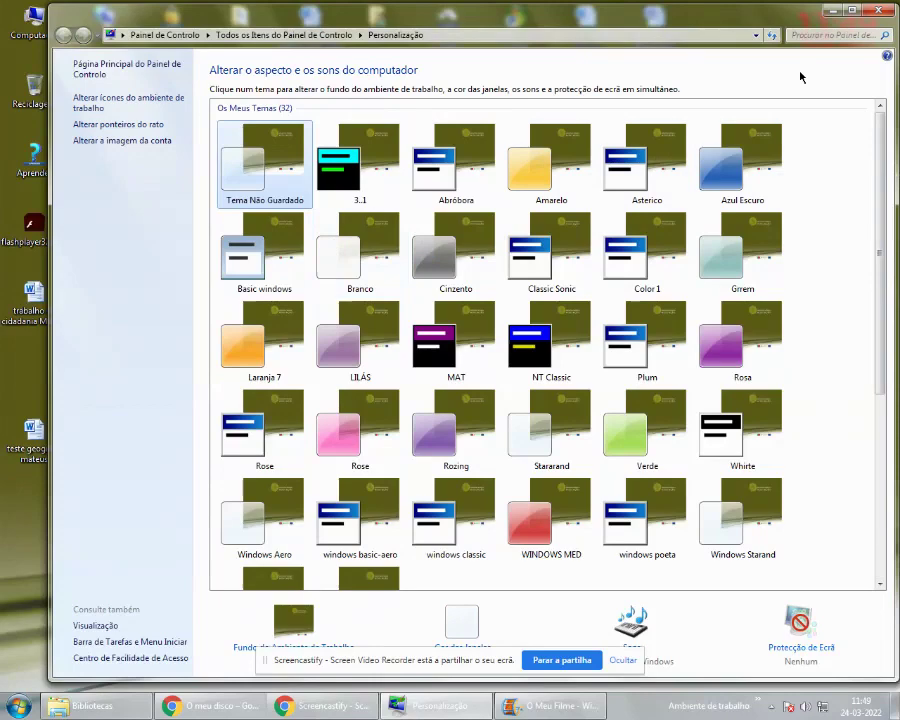
Step: Go up to all Control Panel items, set the view to Categoria and open Aspecto e Personalização
scroll(797, 382, down, 5)
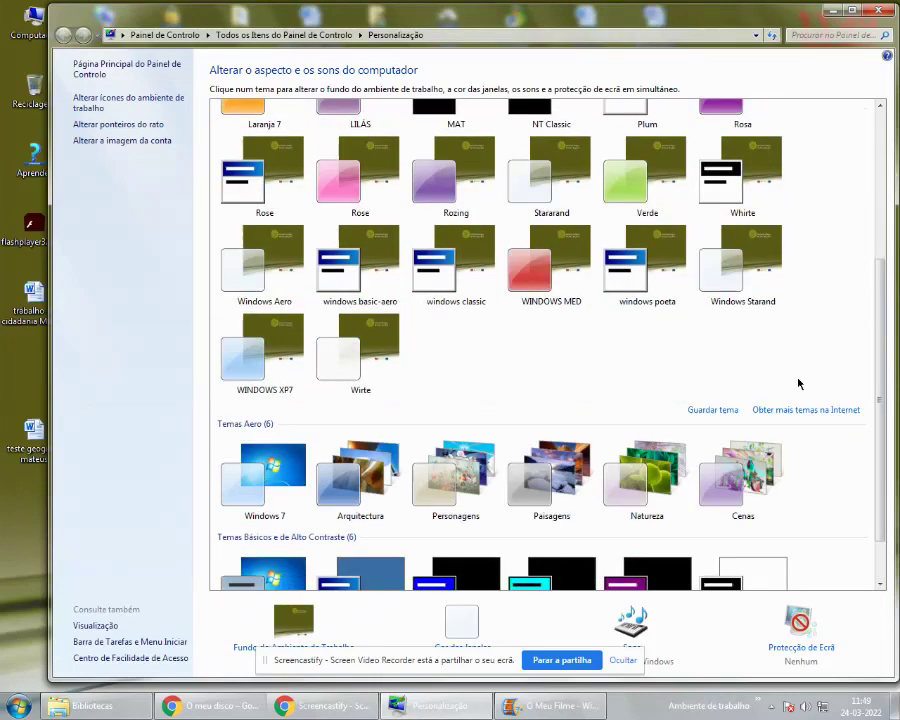
scroll(798, 383, down, 1)
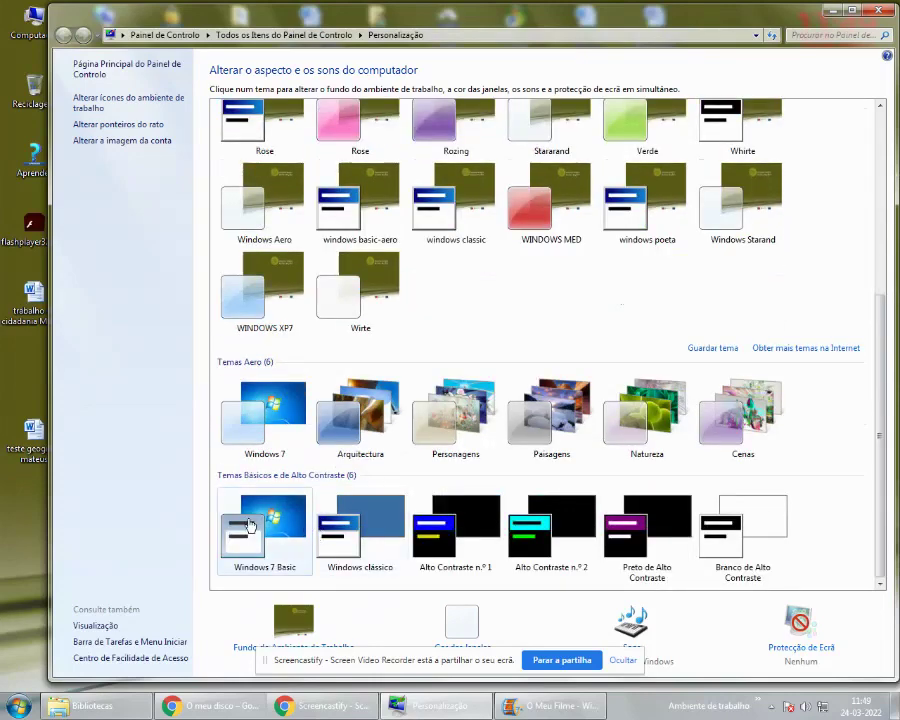
click(290, 36)
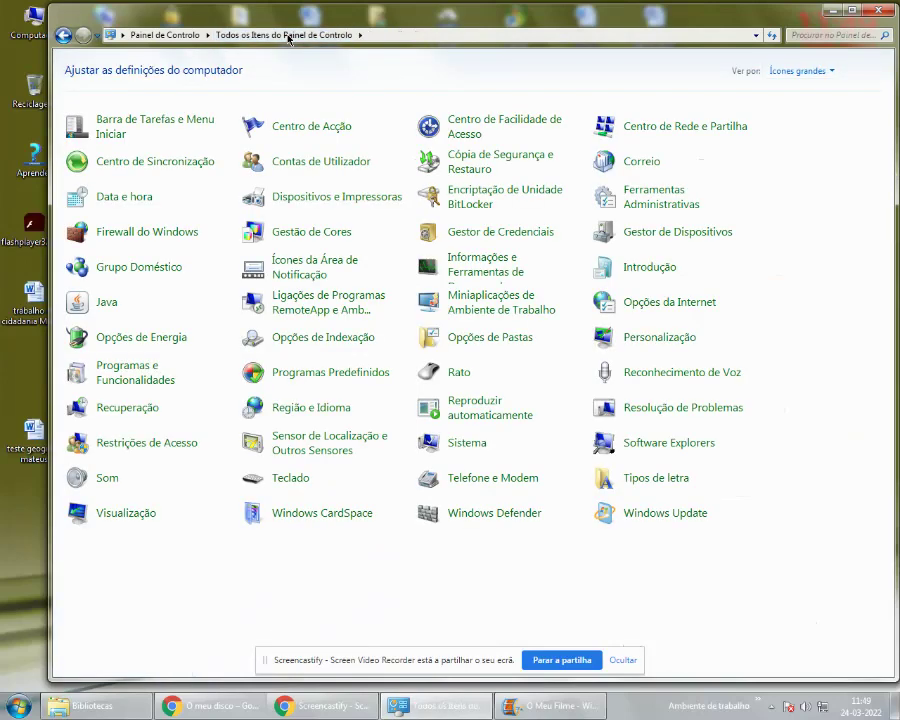
click(776, 70)
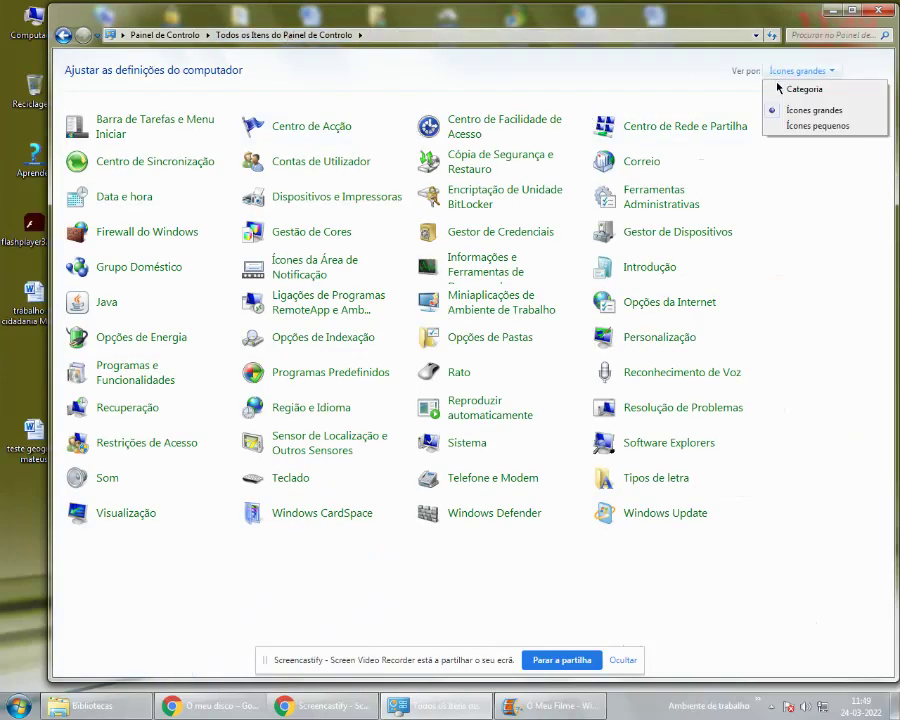
click(778, 89)
click(574, 164)
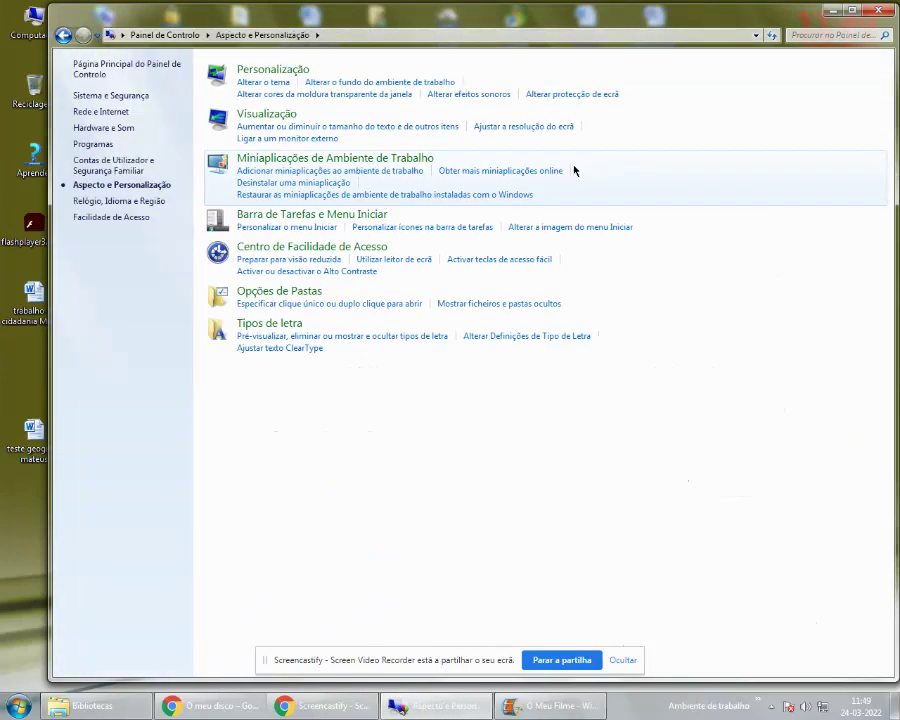
Step: Examine the screen resolution page with the advanced graphics adapter and monitor properties, and close the windows without changes
click(270, 115)
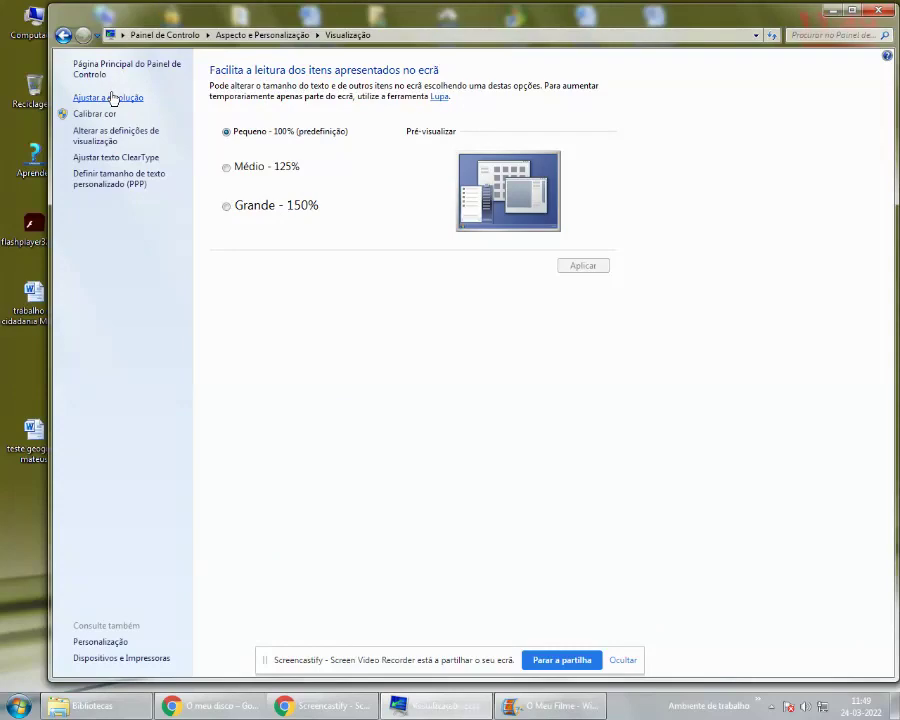
click(113, 98)
click(631, 259)
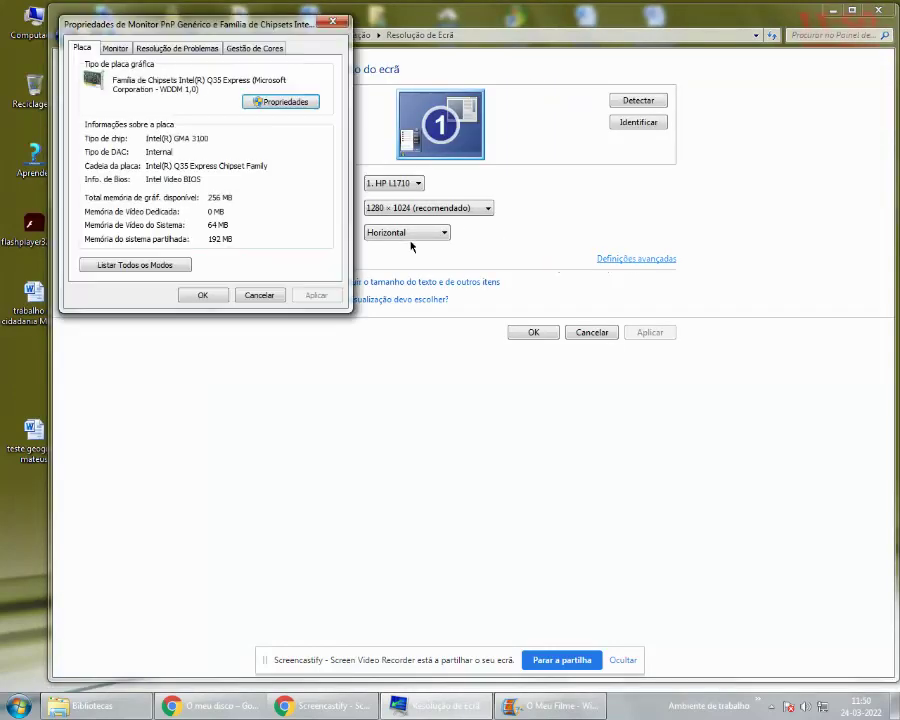
click(161, 49)
click(114, 49)
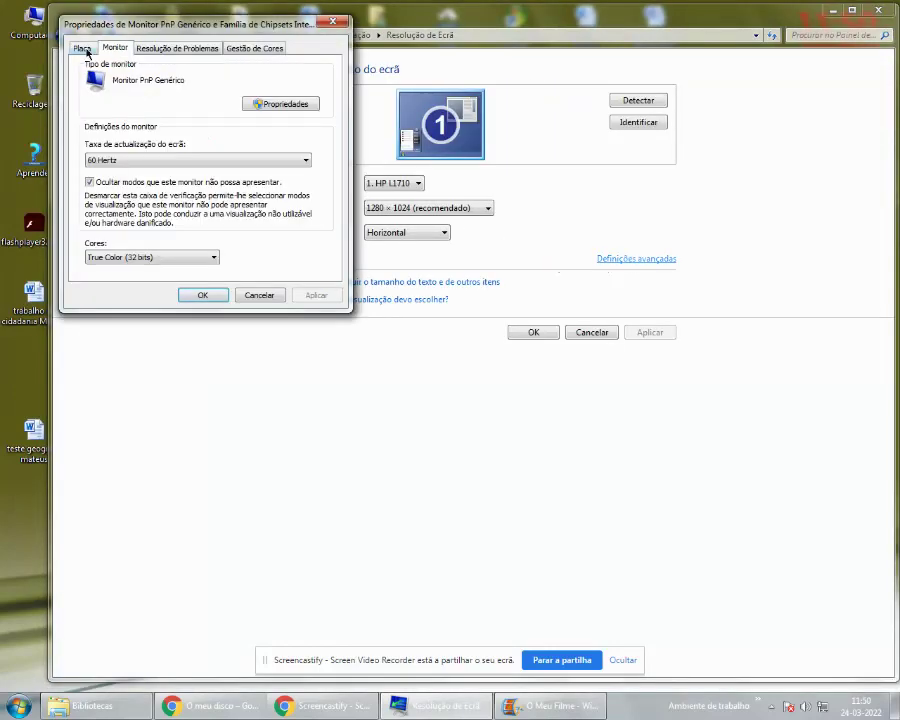
click(84, 49)
click(336, 22)
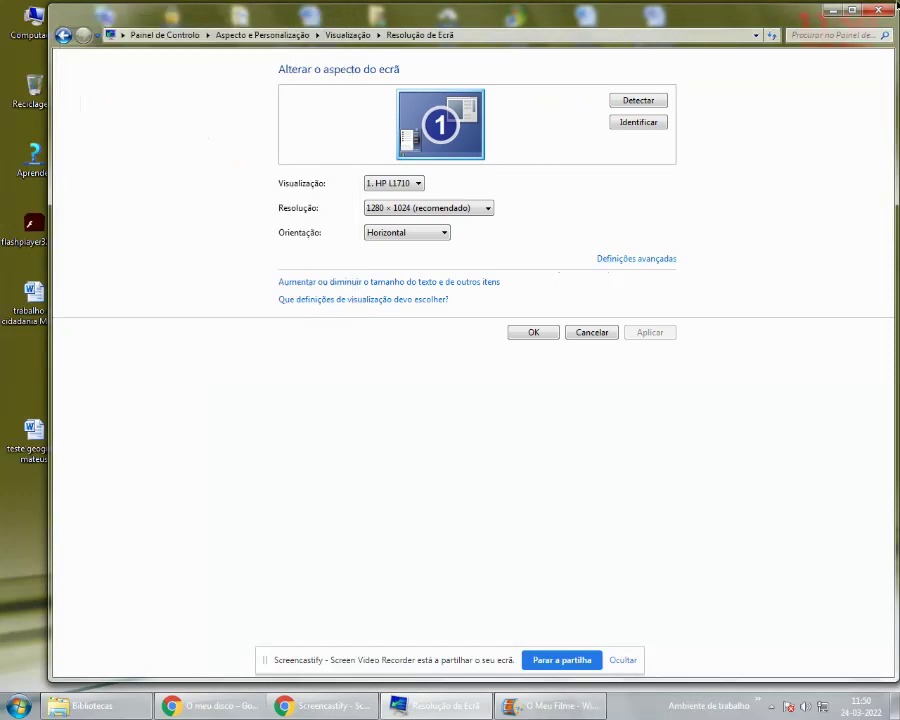
click(880, 12)
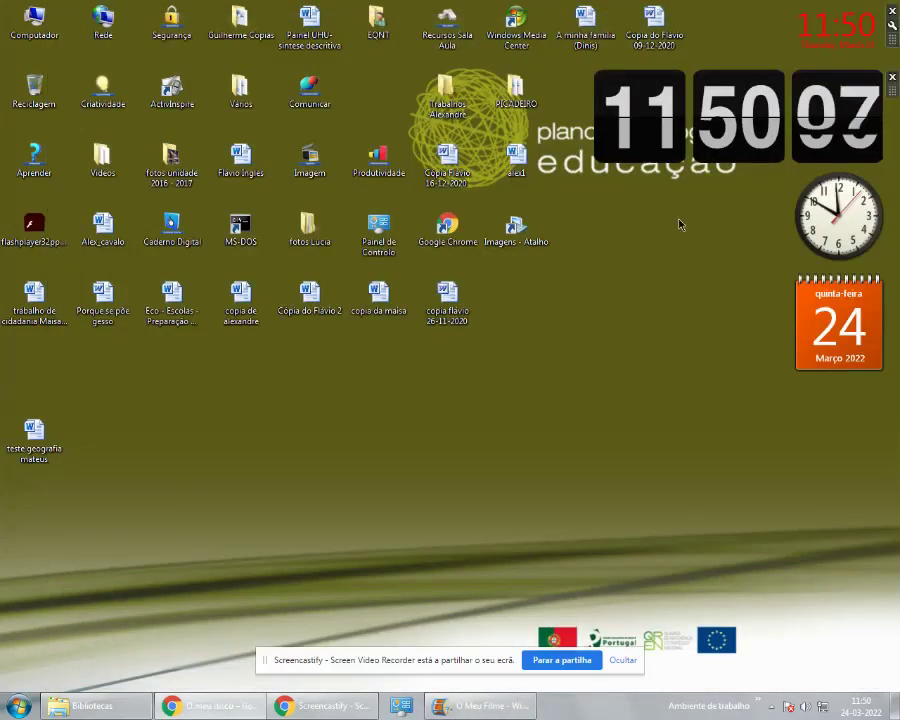
Step: View the Control Panel's category overview and close it again
click(18, 706)
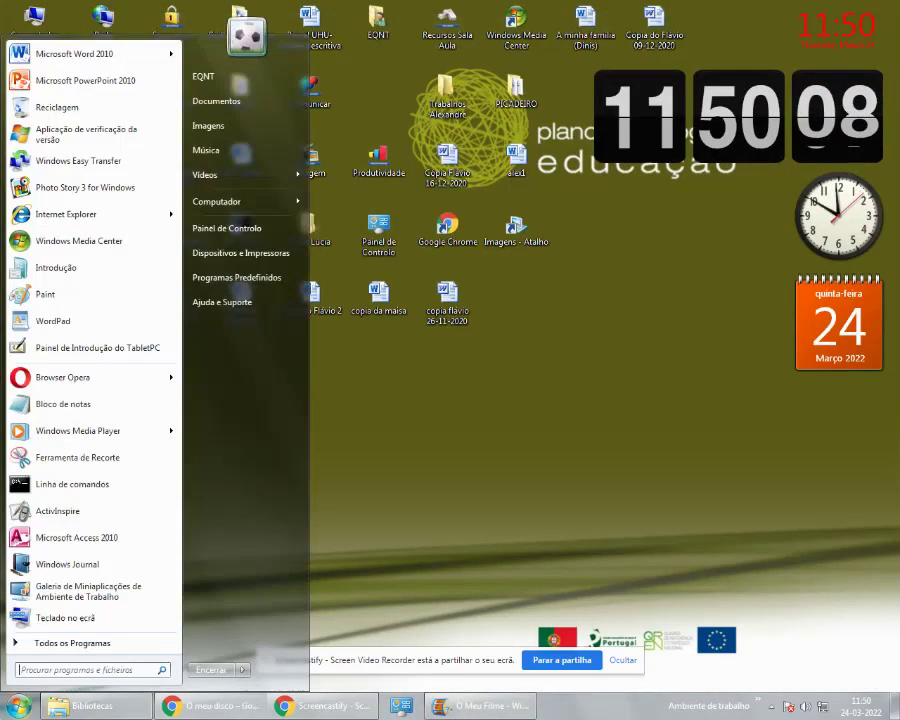
click(227, 228)
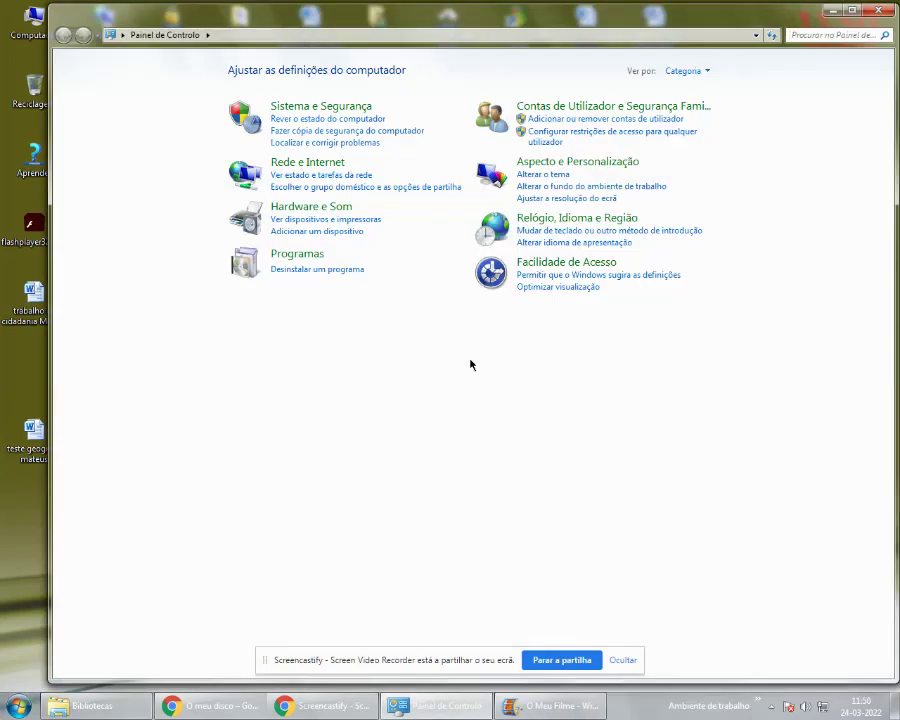
click(880, 12)
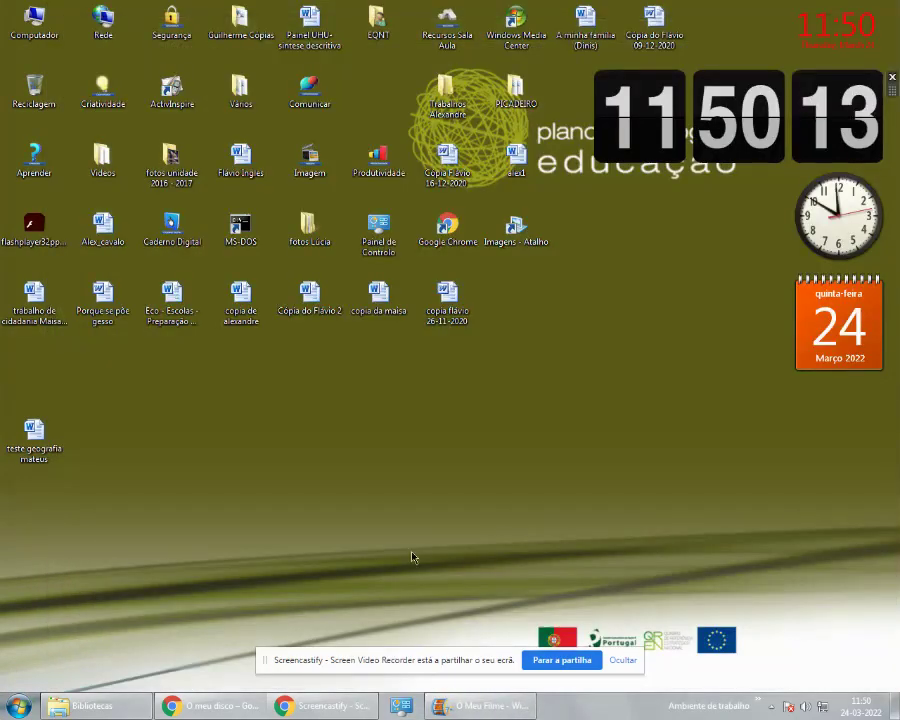
Step: Open the Imagens library, view the Documentos library and go up to the Bibliotecas overview
key(super)
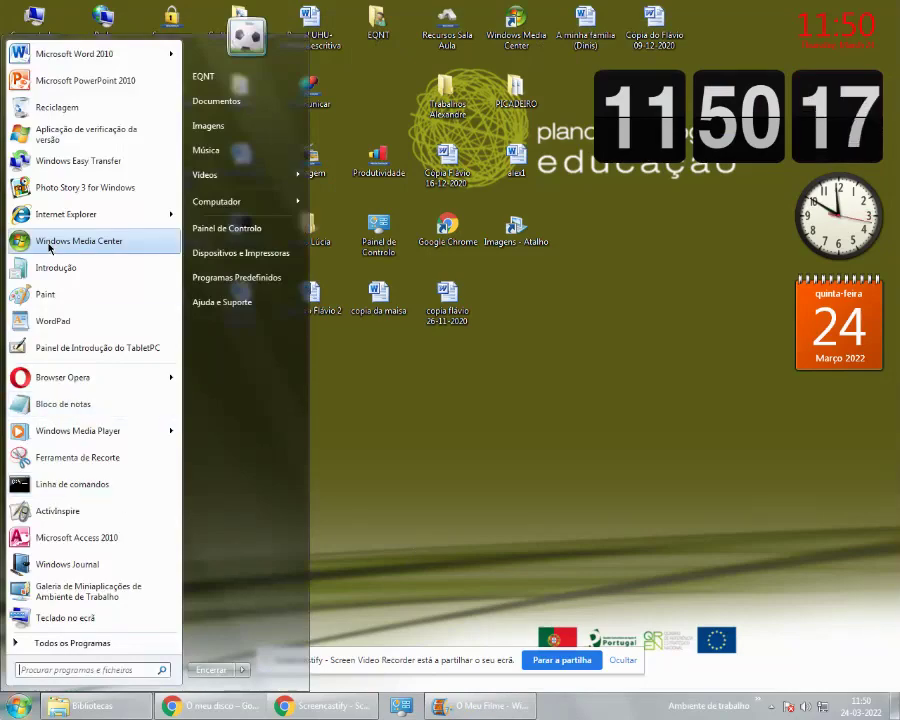
click(210, 131)
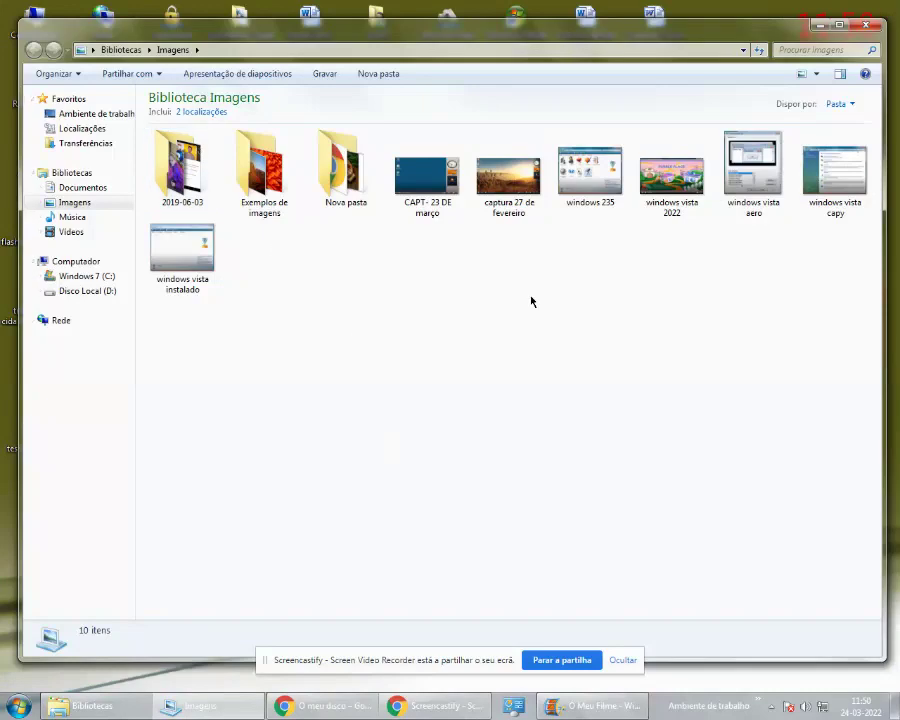
click(77, 186)
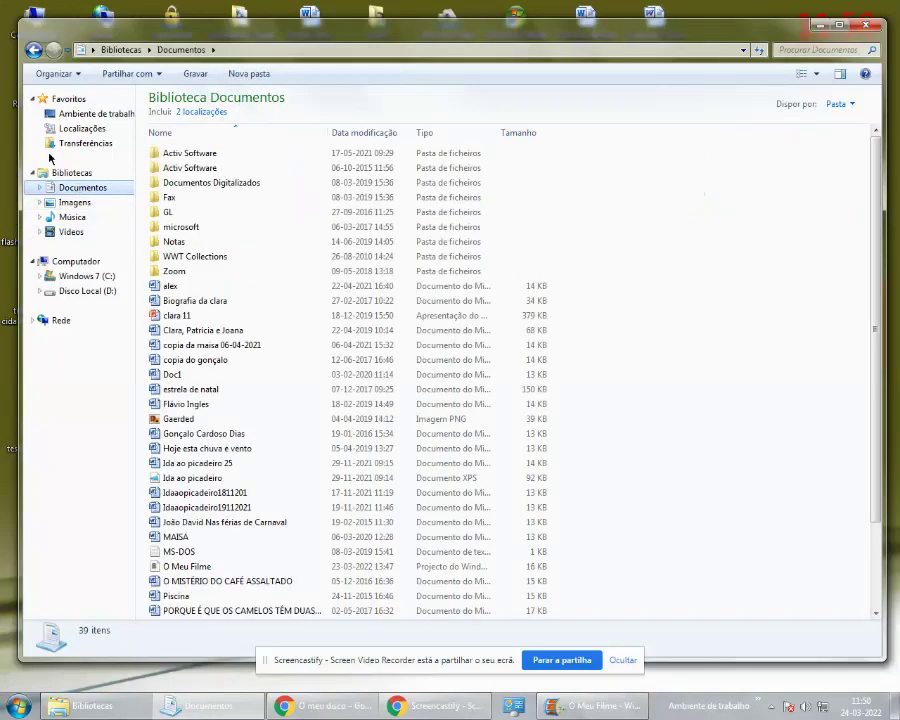
click(40, 173)
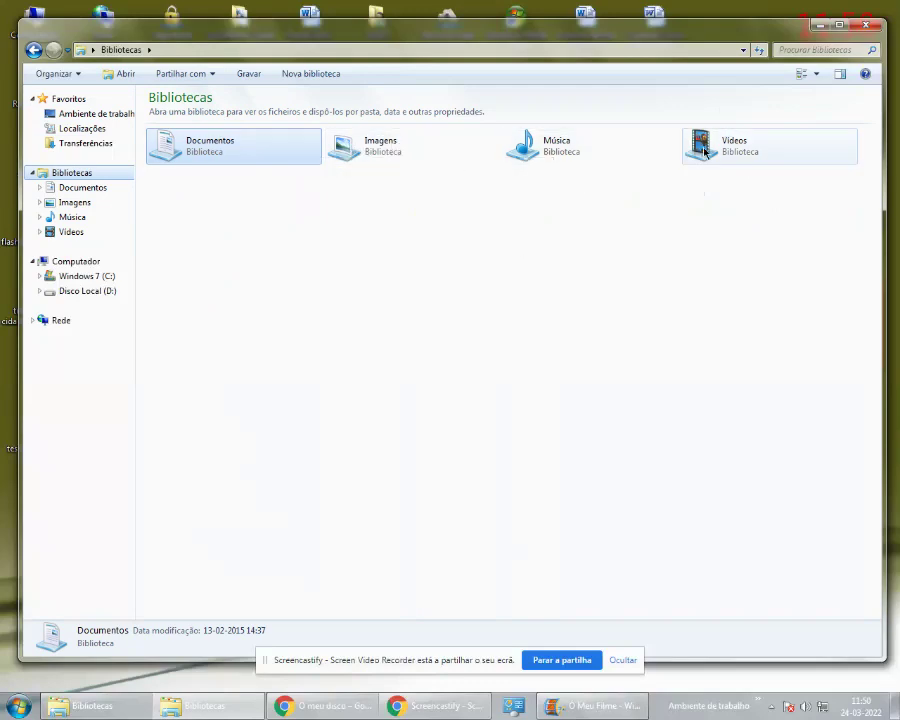
Step: Change the Bibliotecas view to display the libraries as large icons
click(817, 74)
drag(780, 154, 790, 49)
click(599, 464)
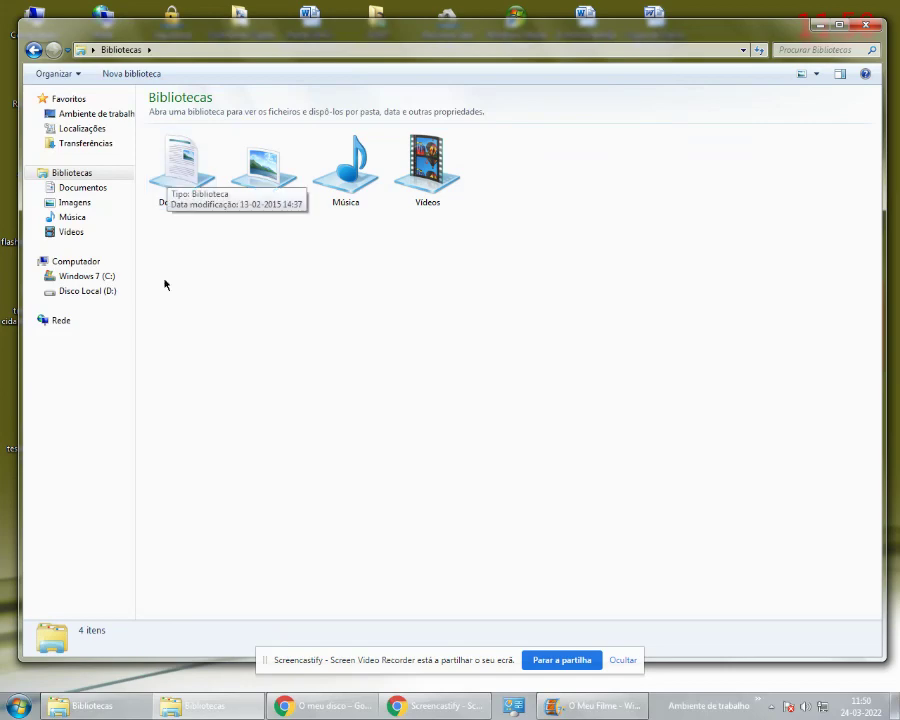
Step: Open Bloco de notas from the Acessórios programs and move its window up over the Bibliotecas window
key(super)
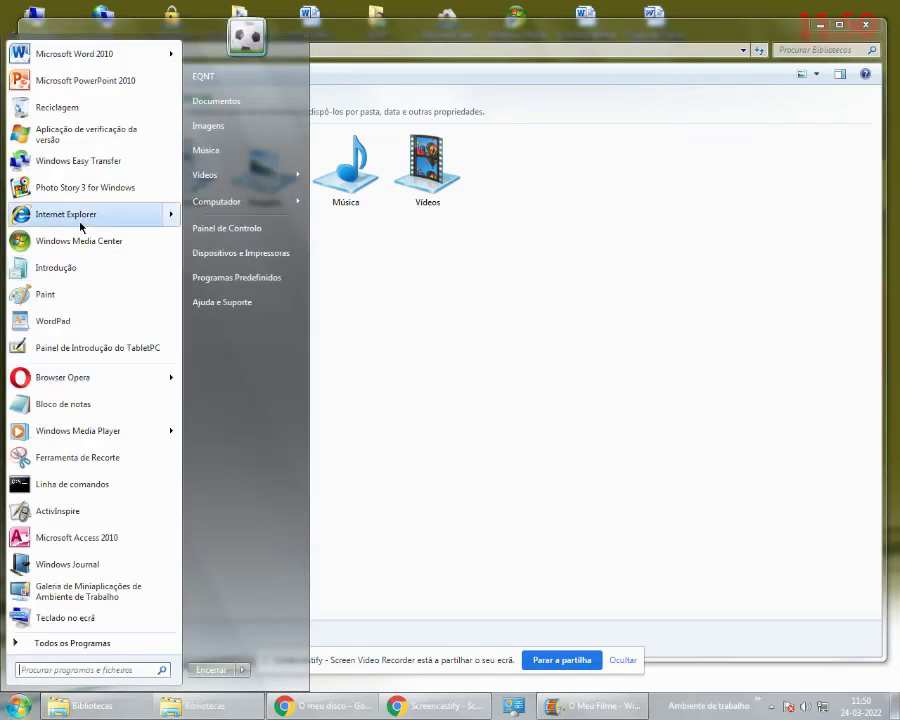
click(50, 645)
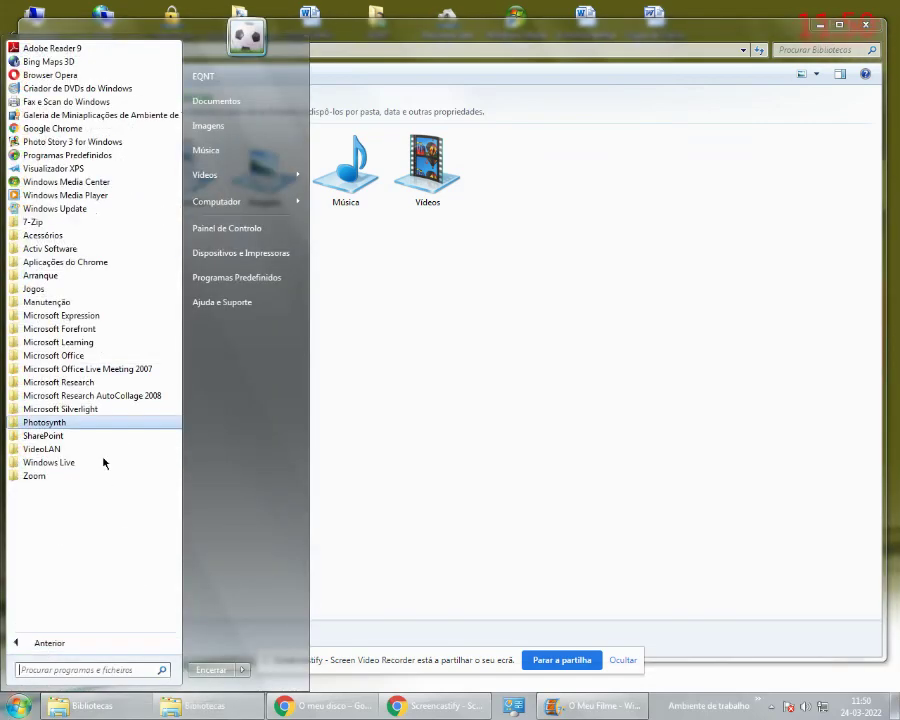
click(72, 235)
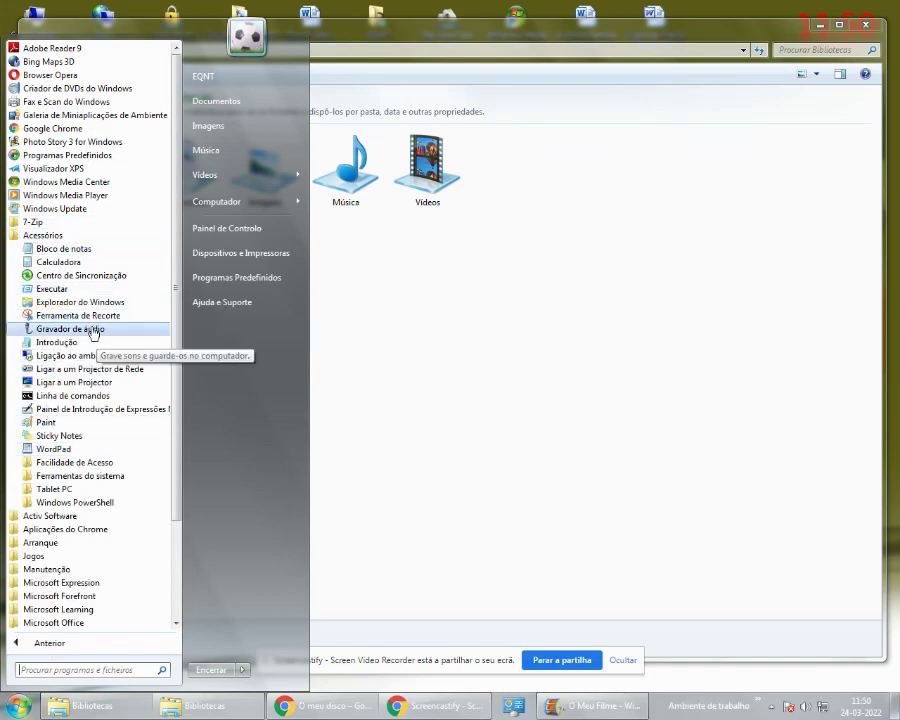
click(78, 251)
drag(319, 298, 462, 84)
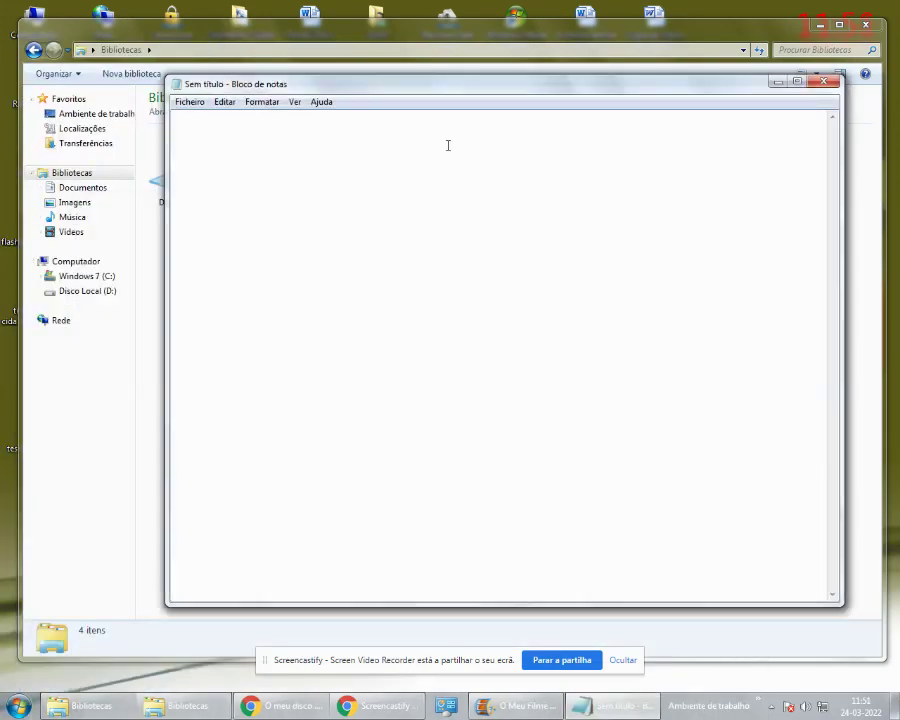
Step: Write the greeting "Ola" with only its first letter capitalized in the blank note
text(ol)
key(BackSpace)
key(BackSpace)
text(OLA)
key(BackSpace)
key(BackSpace)
text(la)
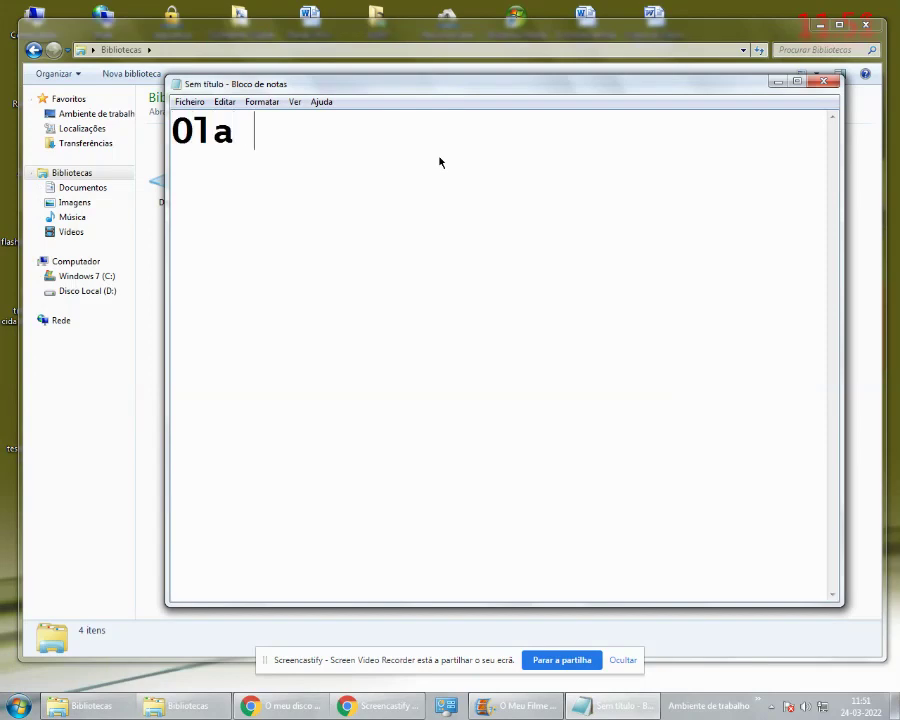
Step: Set the note's font size to 20, with the font dialog moved clear of the text
click(263, 102)
click(282, 131)
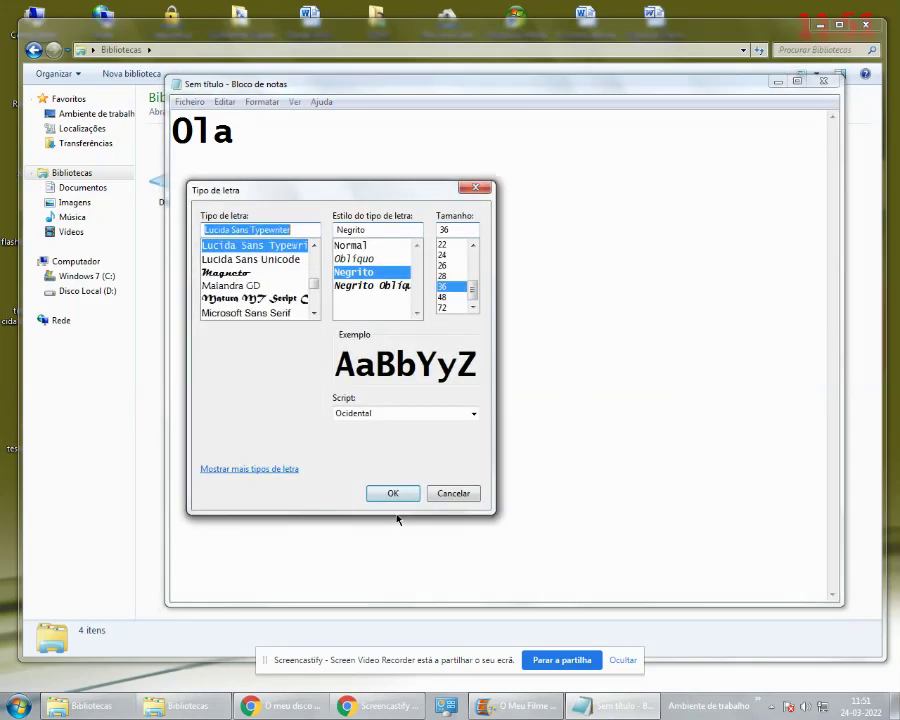
mouse_move(383, 187)
mouse_down()
mouse_move(722, 270)
mouse_move(727, 281)
mouse_up()
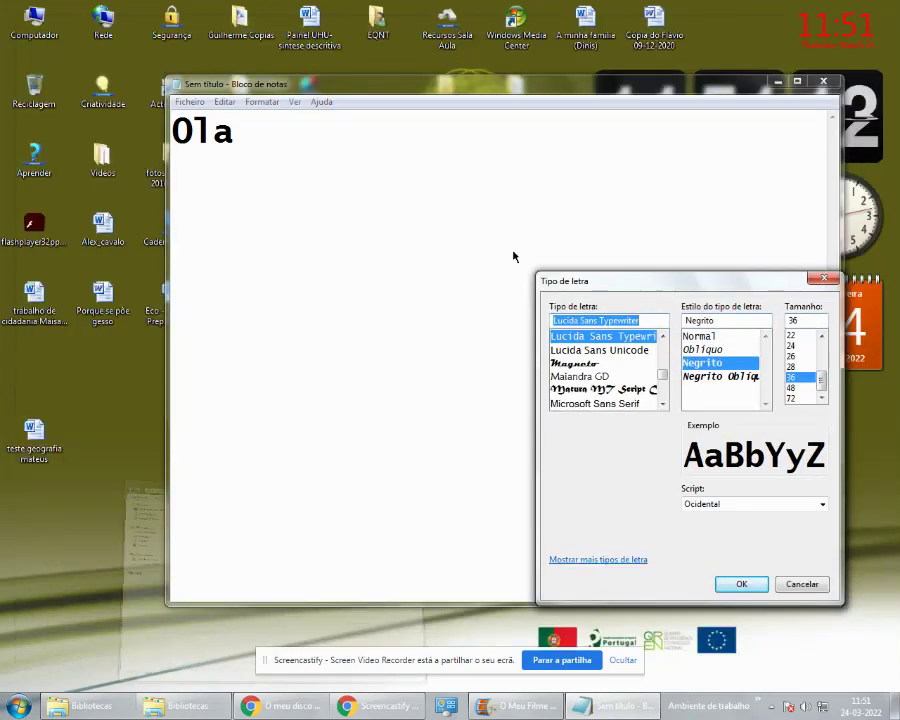
drag(672, 297, 498, 34)
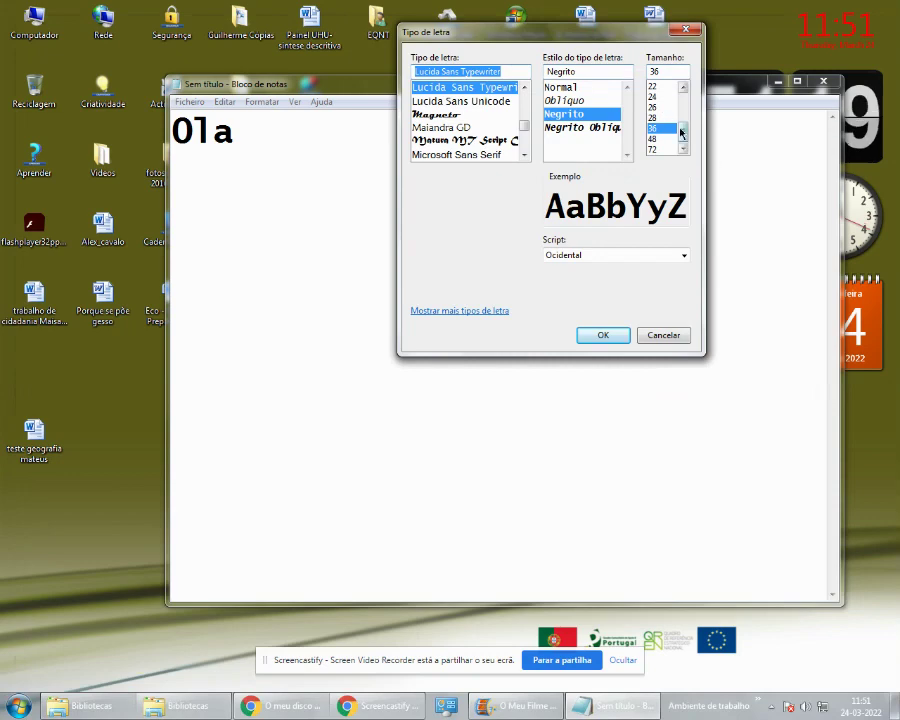
drag(682, 132, 692, 111)
click(651, 148)
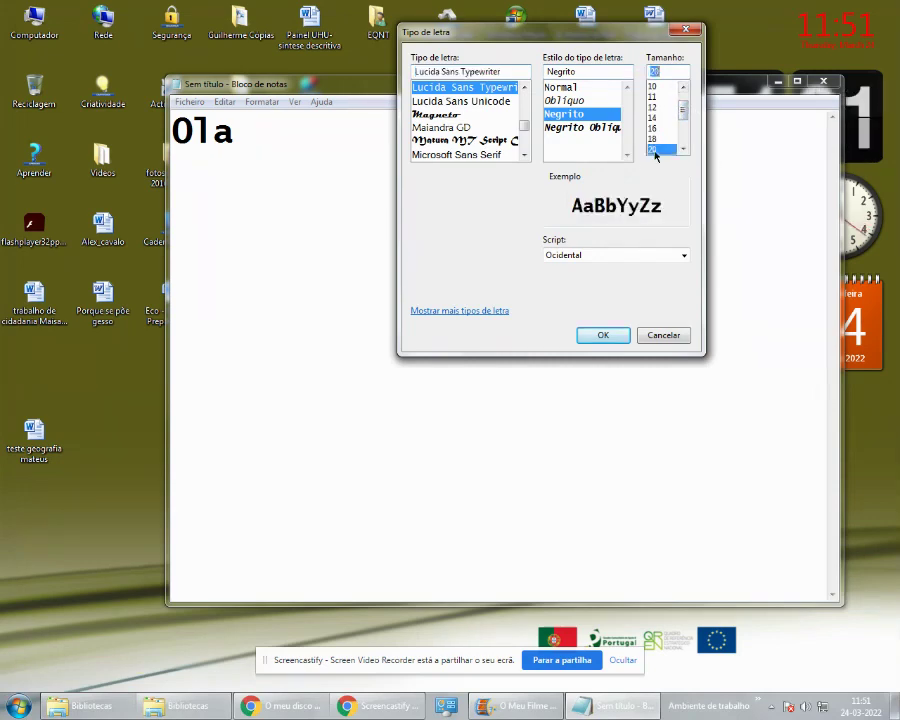
click(600, 336)
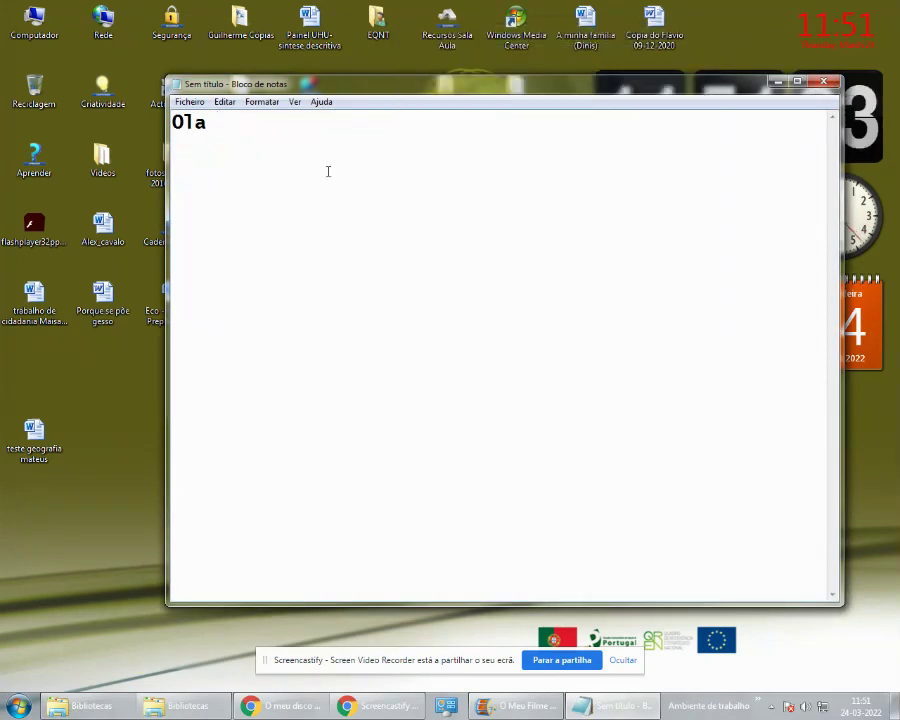
Step: Extend the greeting with a comma and the addressee's username
key(BackSpace)
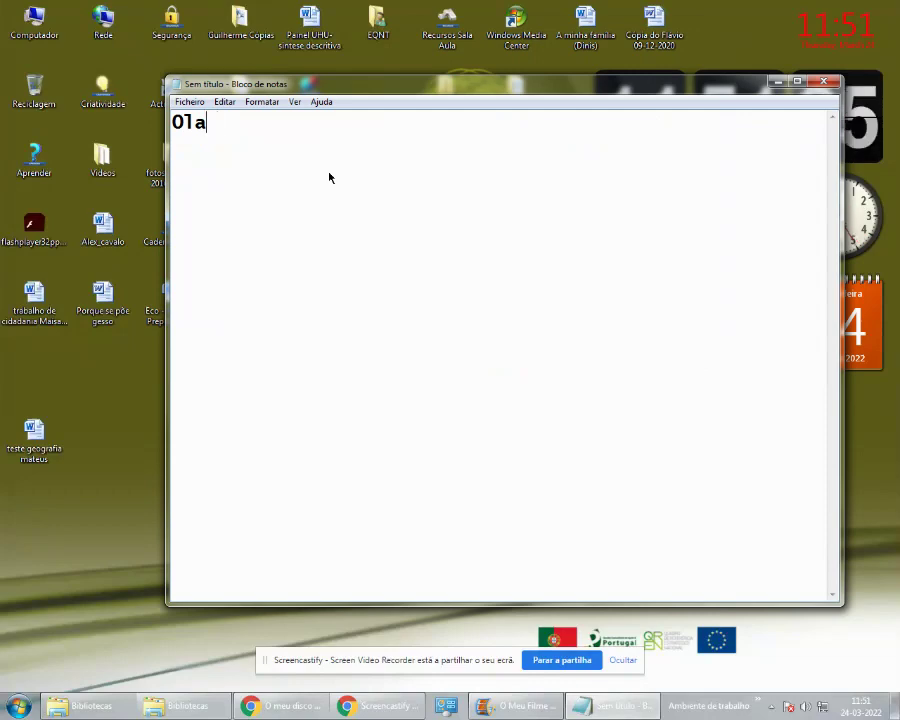
text(, F)
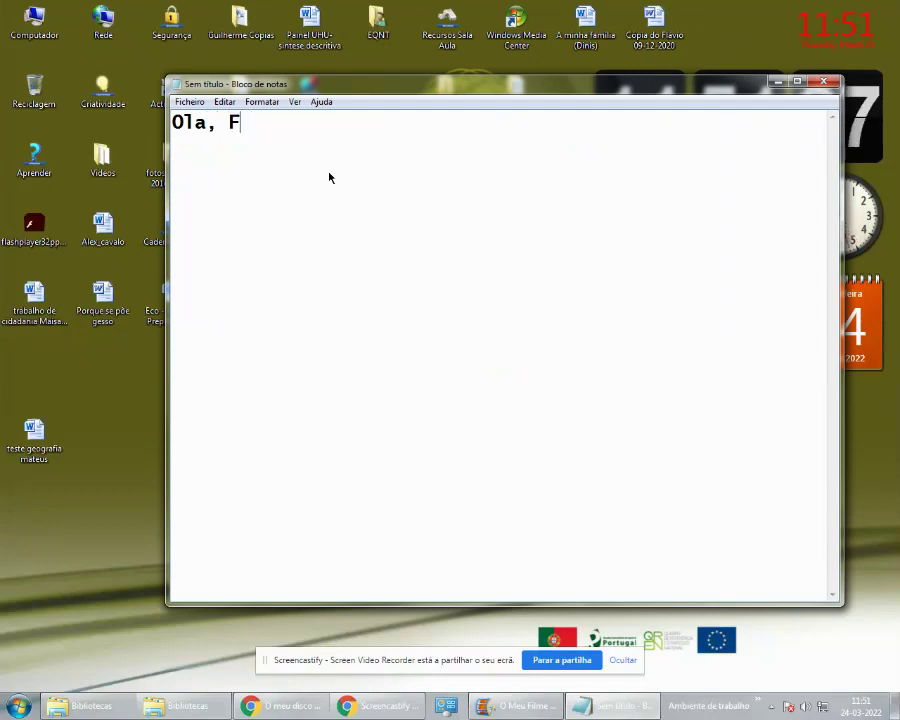
text(costa2007 )
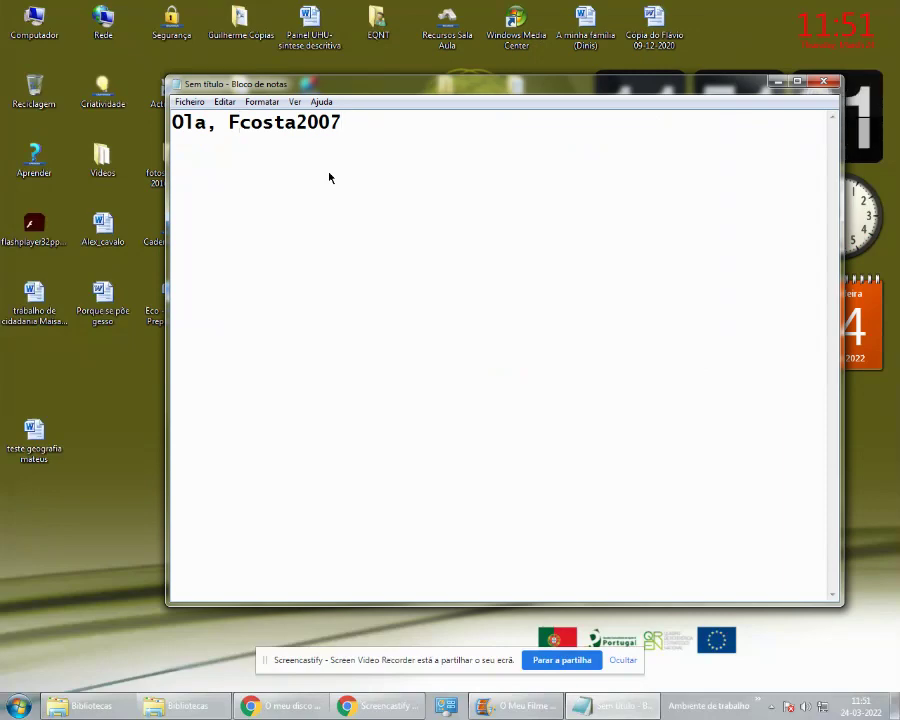
text(te)
key(BackSpace)
key(BackSpace)
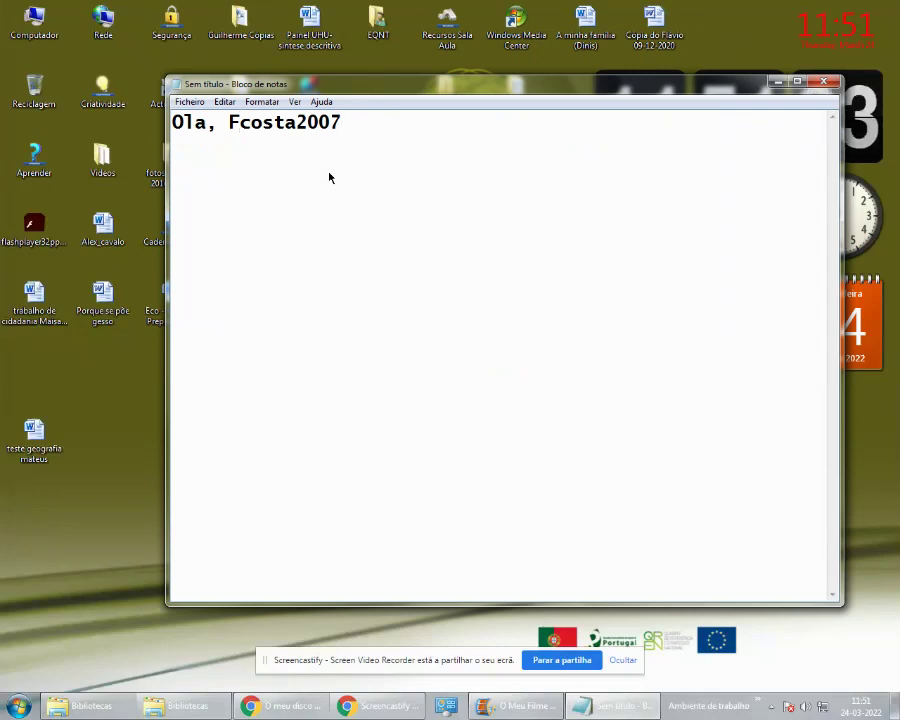
Step: Add "este e a nova versão da windows" after the username in the note
text(este e )
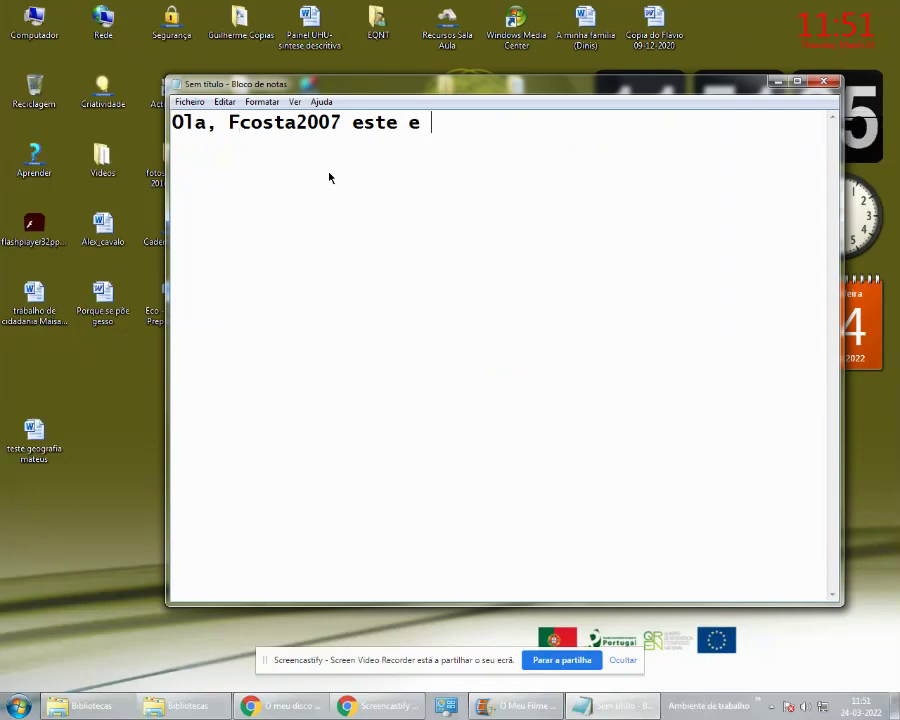
text(v)
key(BackSpace)
text(a nov)
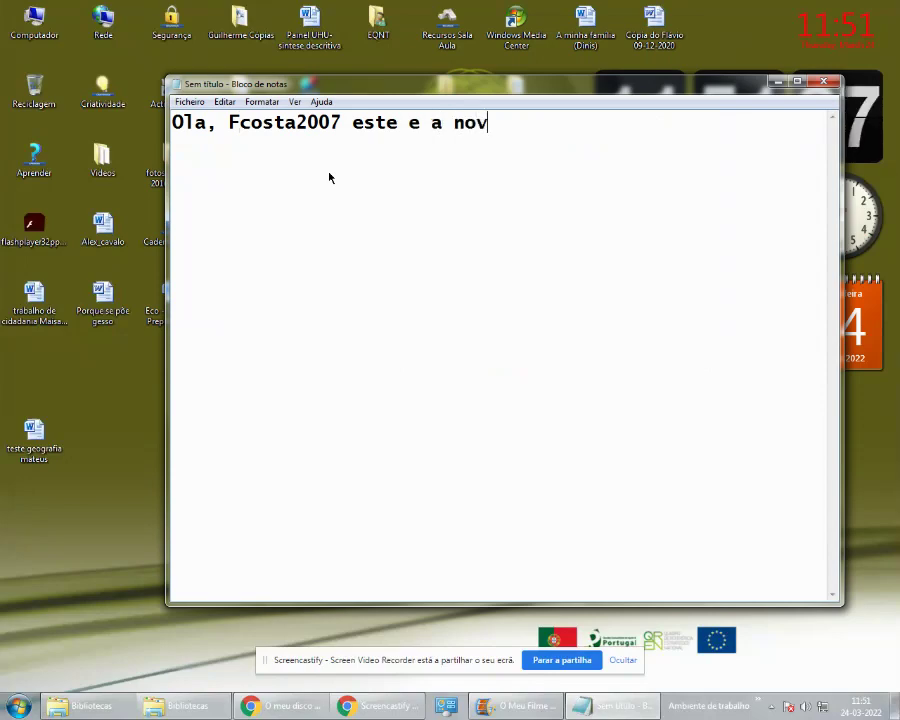
text(a vers)
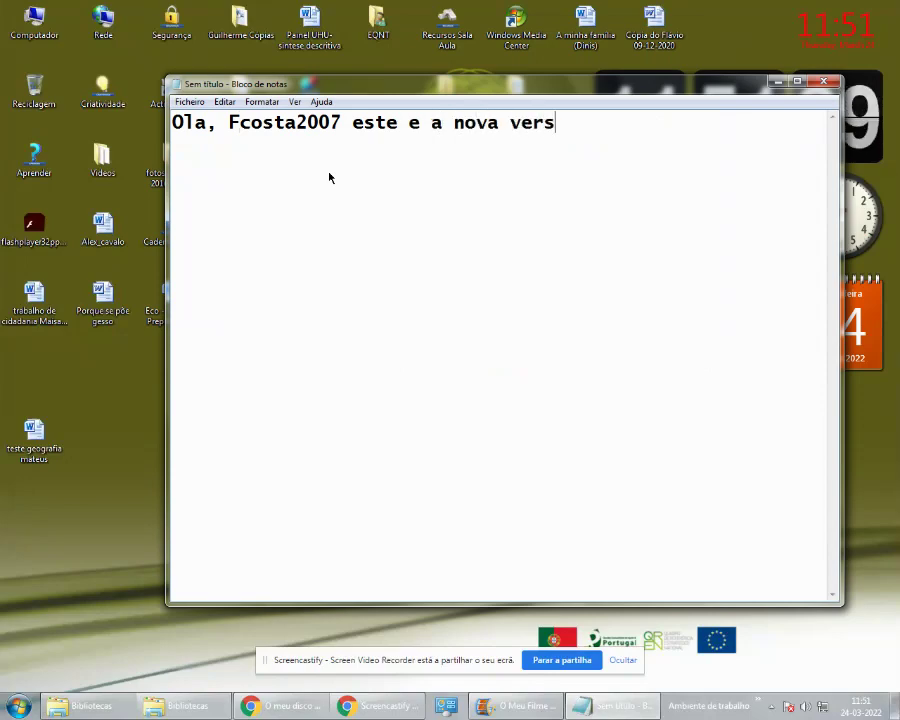
text(ão da windows)
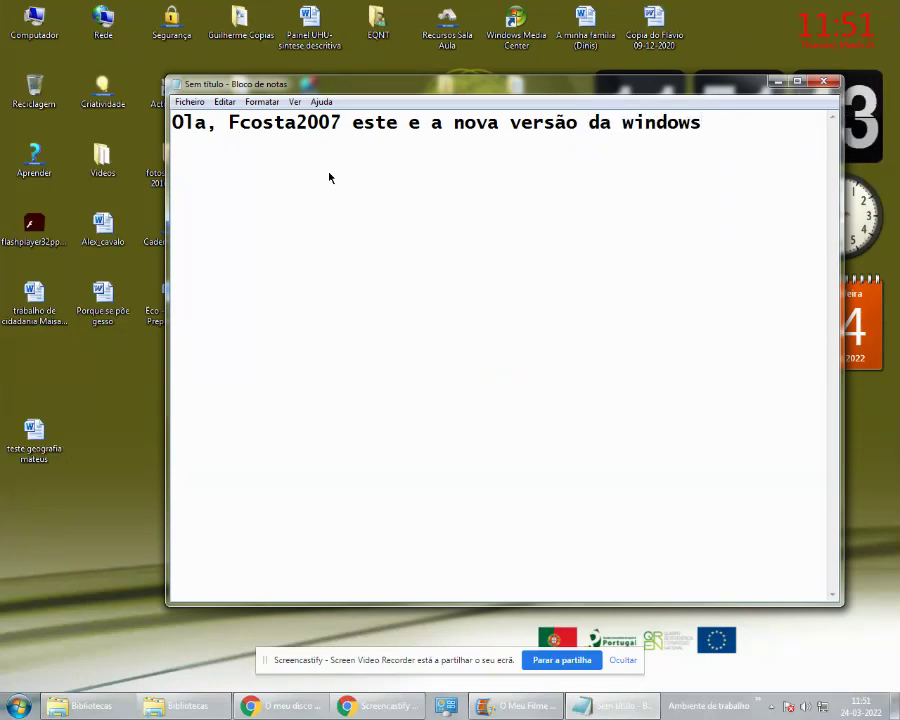
Step: Finish the note's sentence with "7 para as versões dethaladas para ti."
text(7 par)
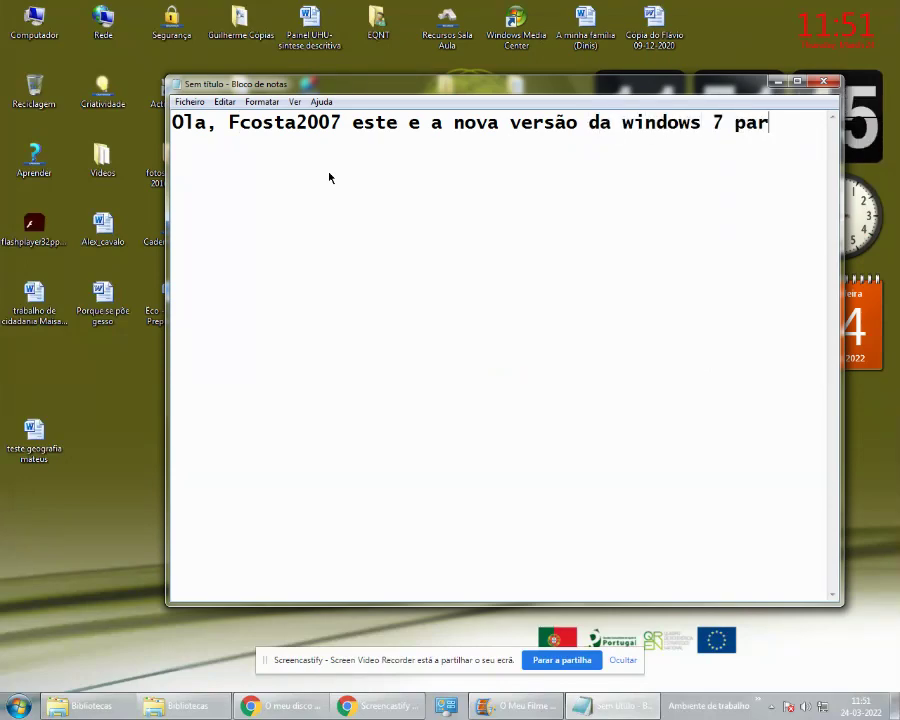
text(a as ver)
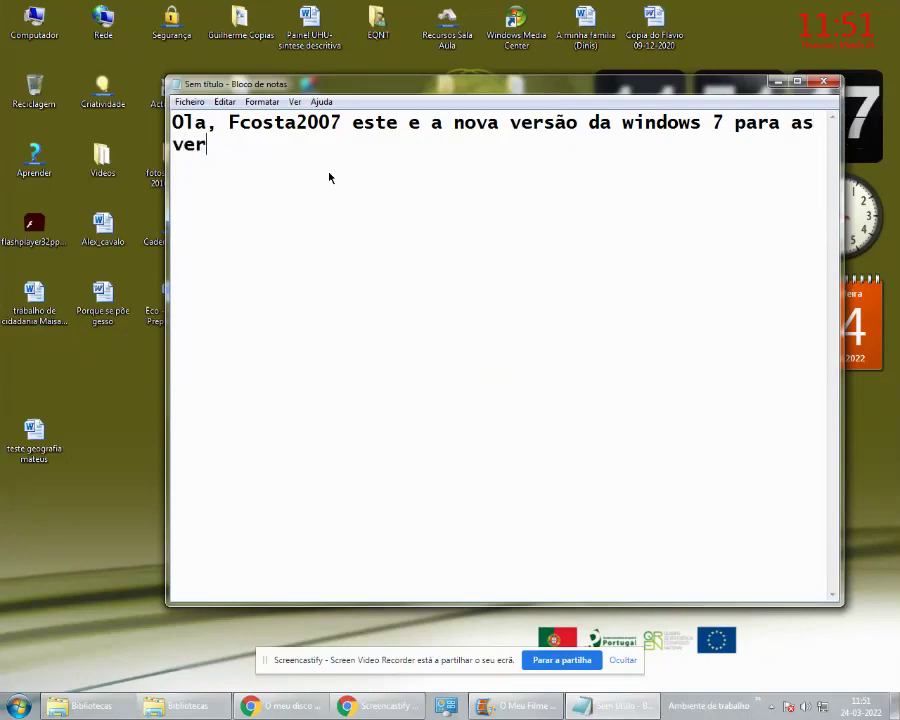
text(sões )
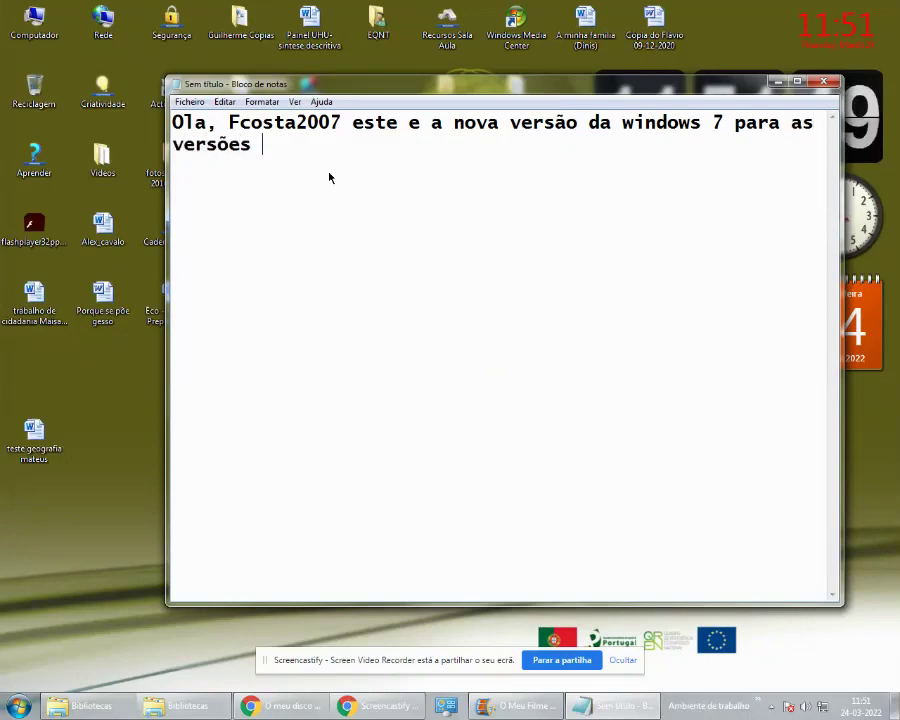
text(dethalads)
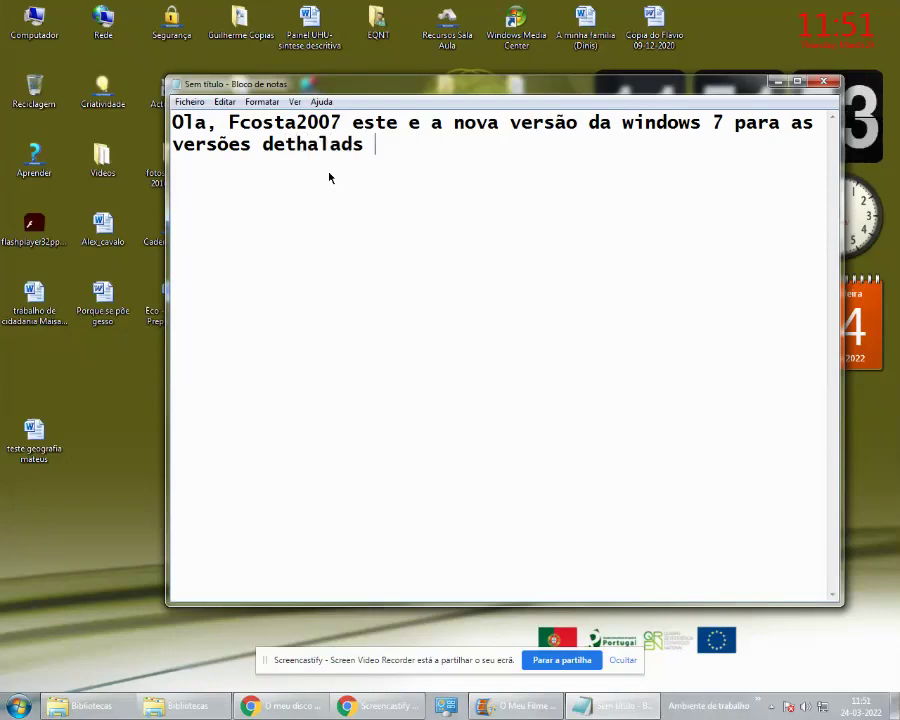
key(BackSpace)
key(BackSpace)
text(as para)
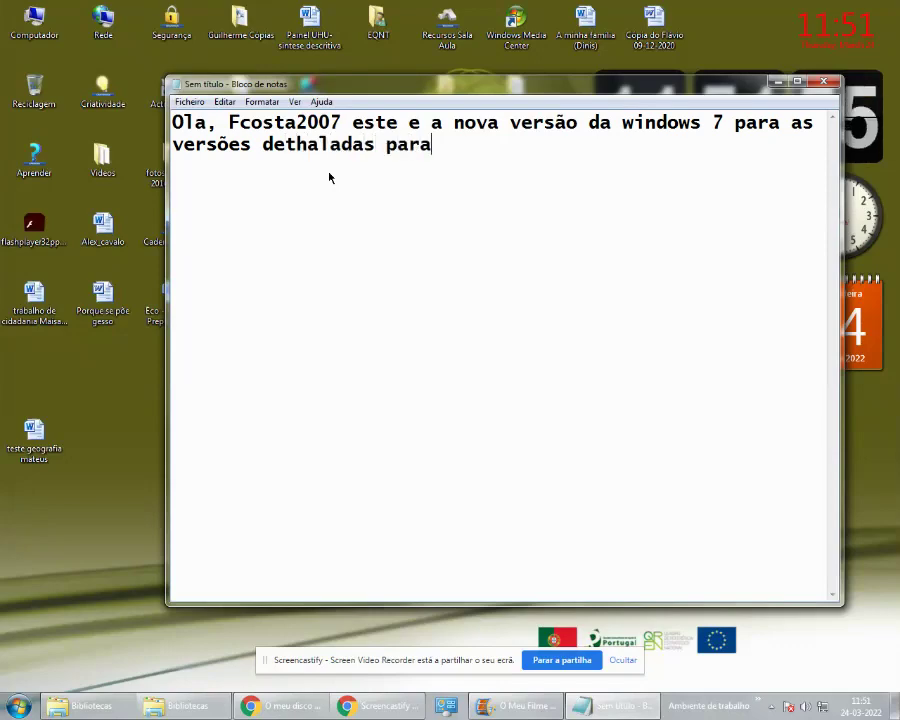
text( ti.)
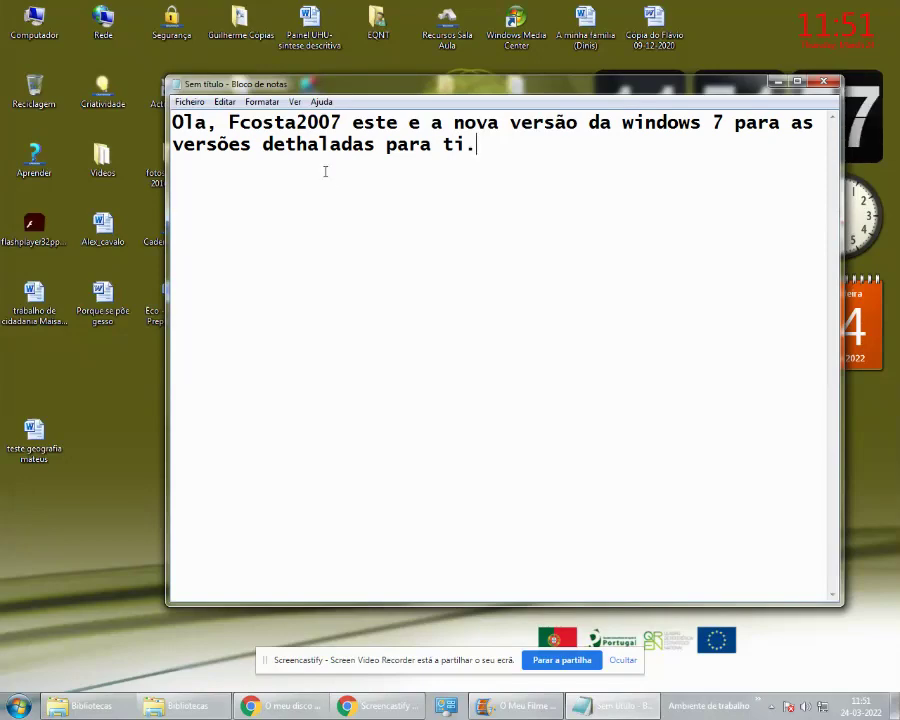
Step: Minimize the note, open Windows Media Center from the desktop and move its window up the screen
click(777, 82)
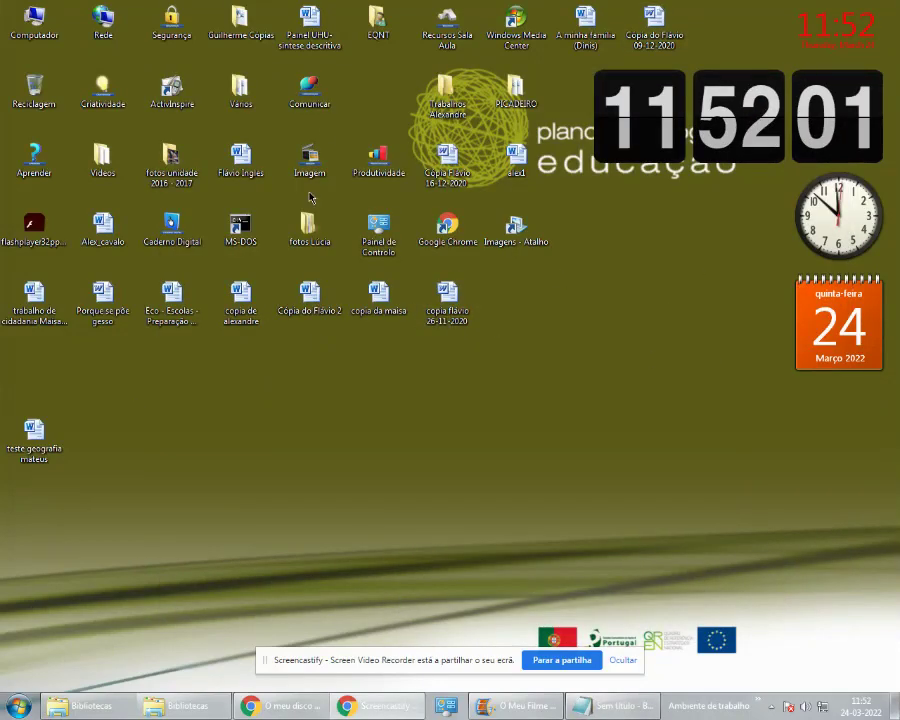
click(515, 22)
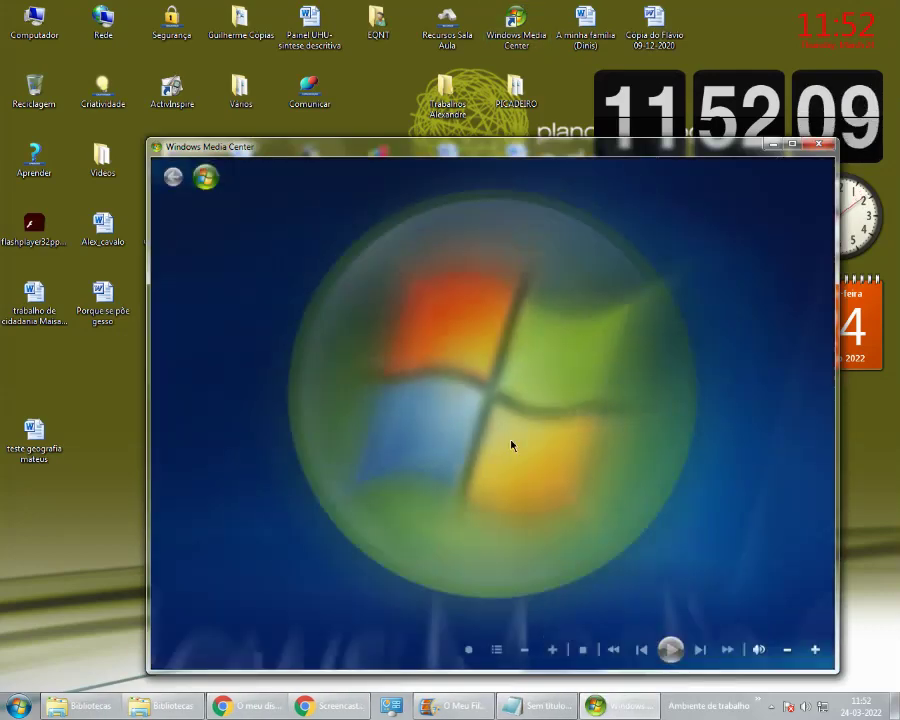
drag(409, 140, 447, 35)
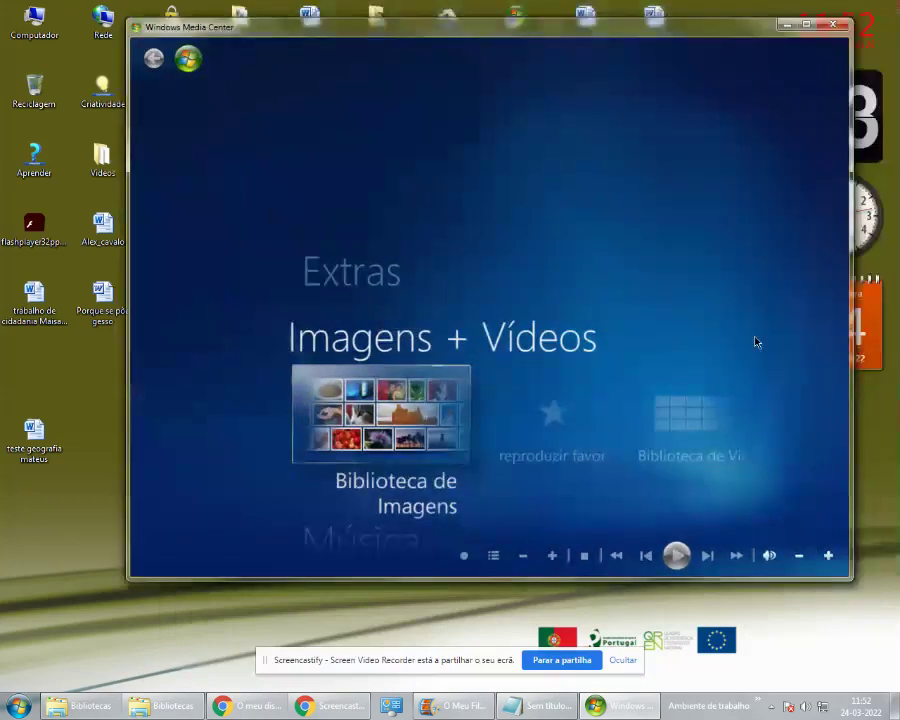
Step: Browse the Media Center categories down to Tarefas and open Definições
scroll(409, 399, down, 5)
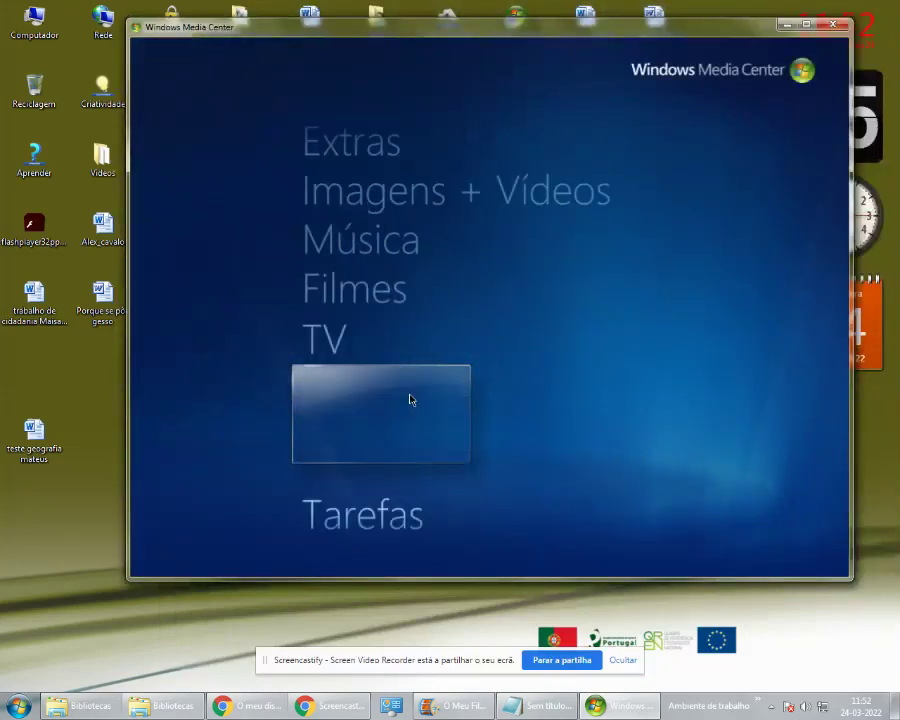
scroll(409, 399, up, 2)
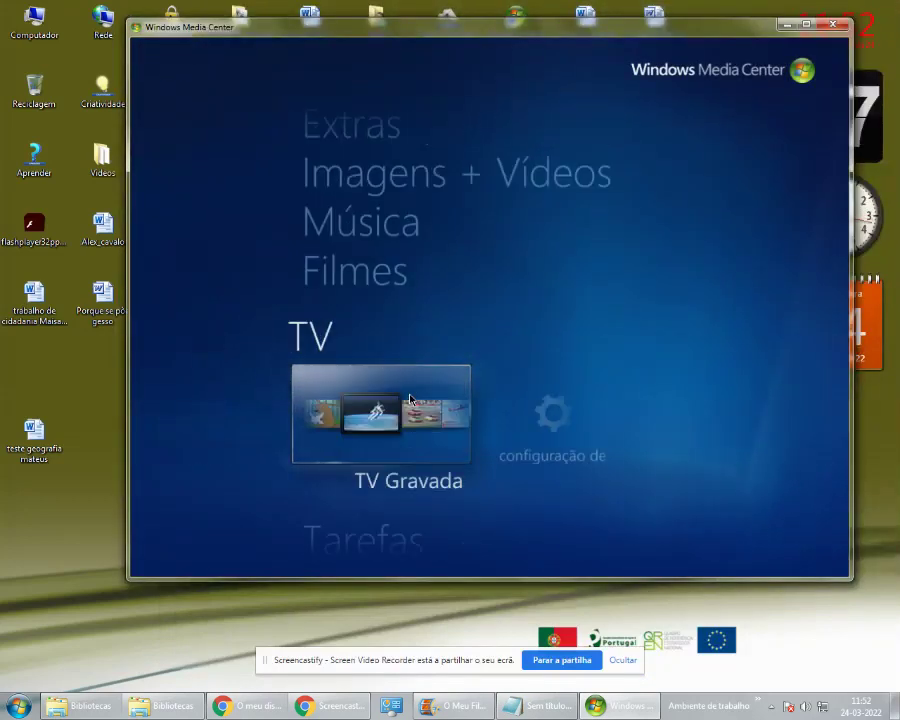
scroll(409, 399, down, 1)
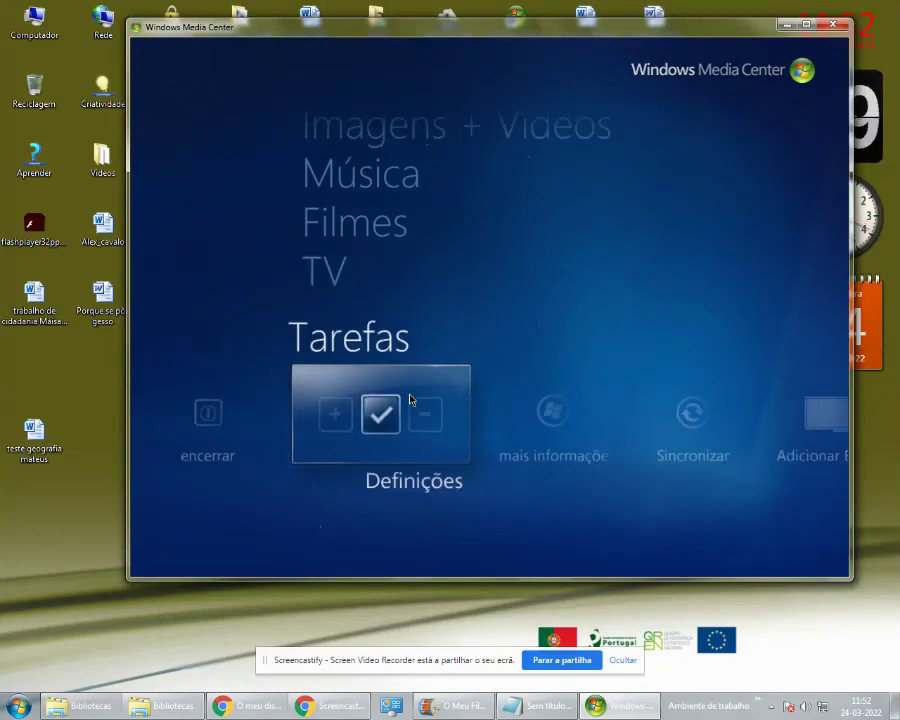
click(409, 399)
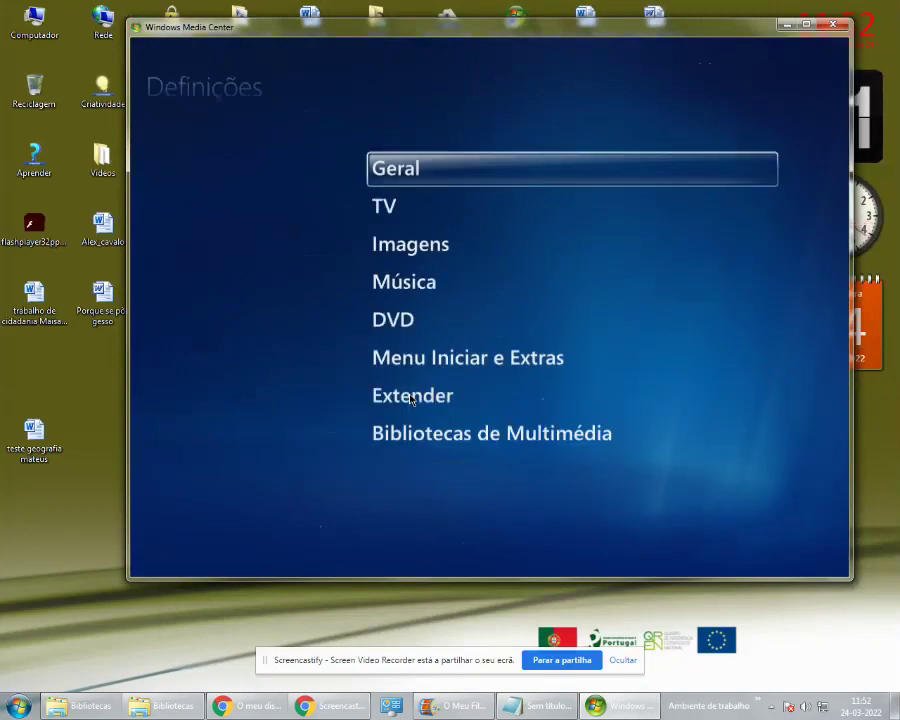
Step: View the software version page under the Geral settings in Acerca do Windows Media Center
scroll(411, 399, down, 4)
scroll(411, 399, up, 4)
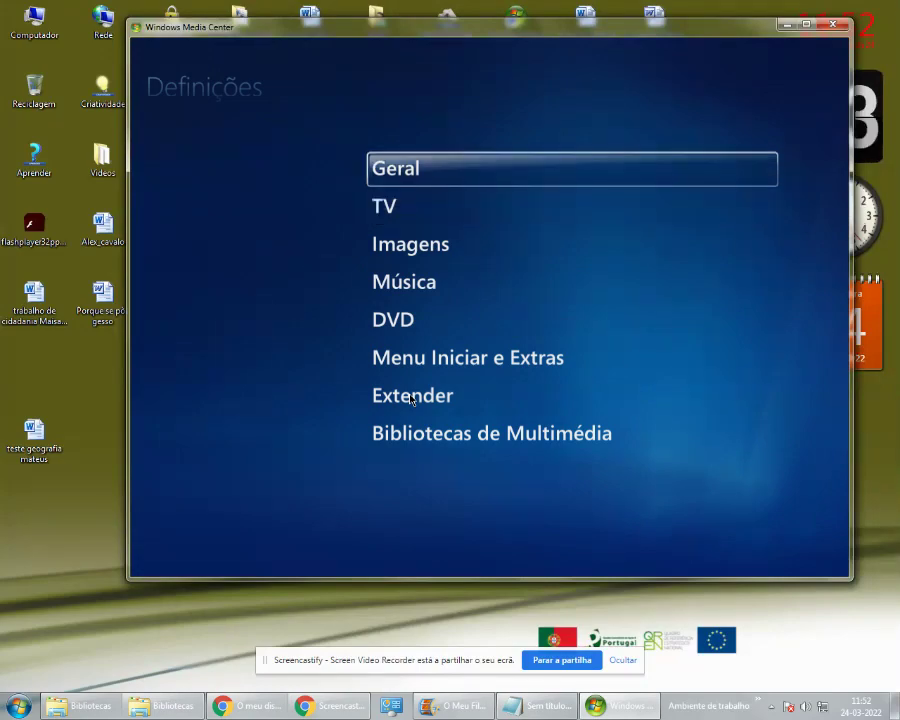
key(Return)
scroll(411, 399, down, 4)
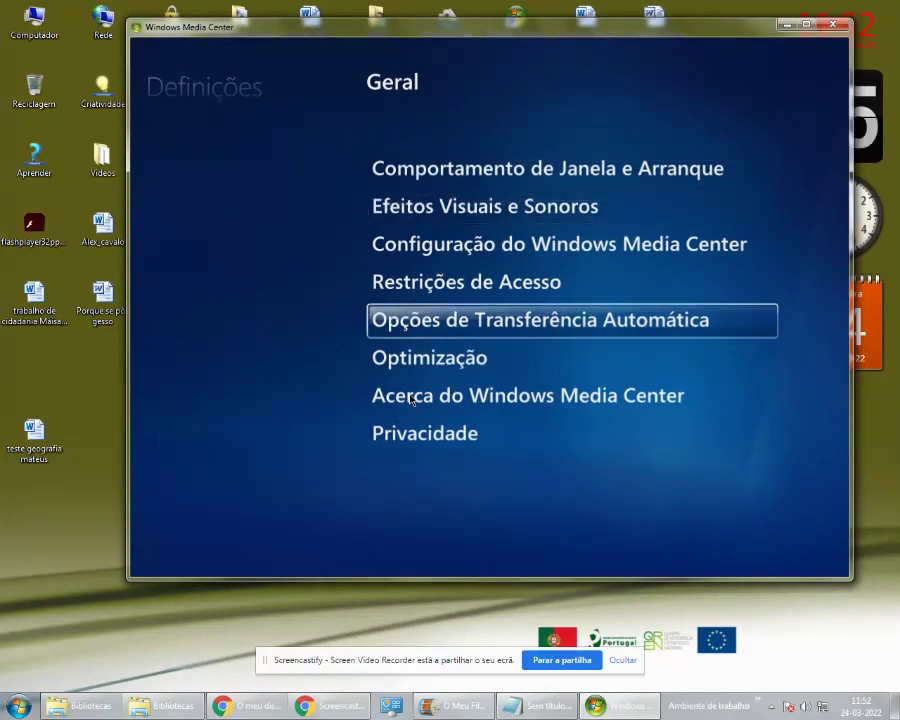
click(409, 397)
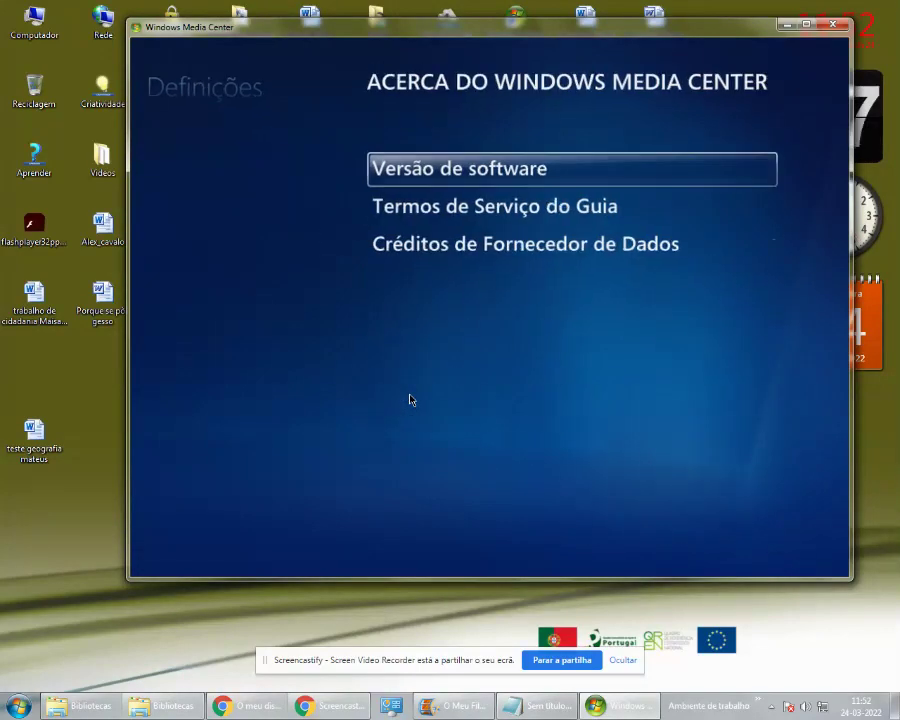
click(467, 168)
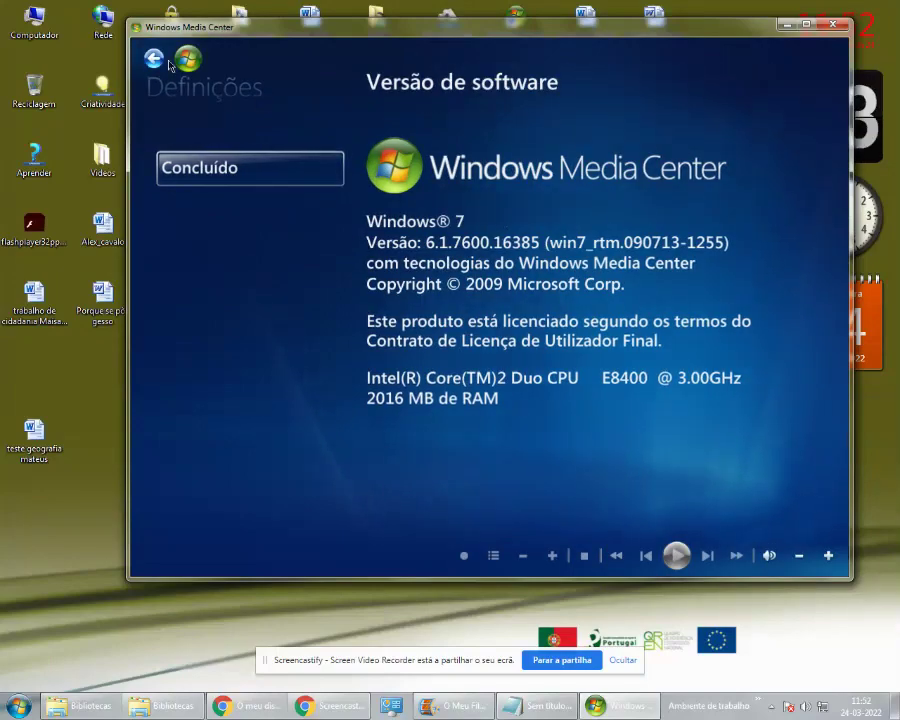
Step: Leave the software version page, open the Paisagens recording under TV Gravada and play it
click(276, 168)
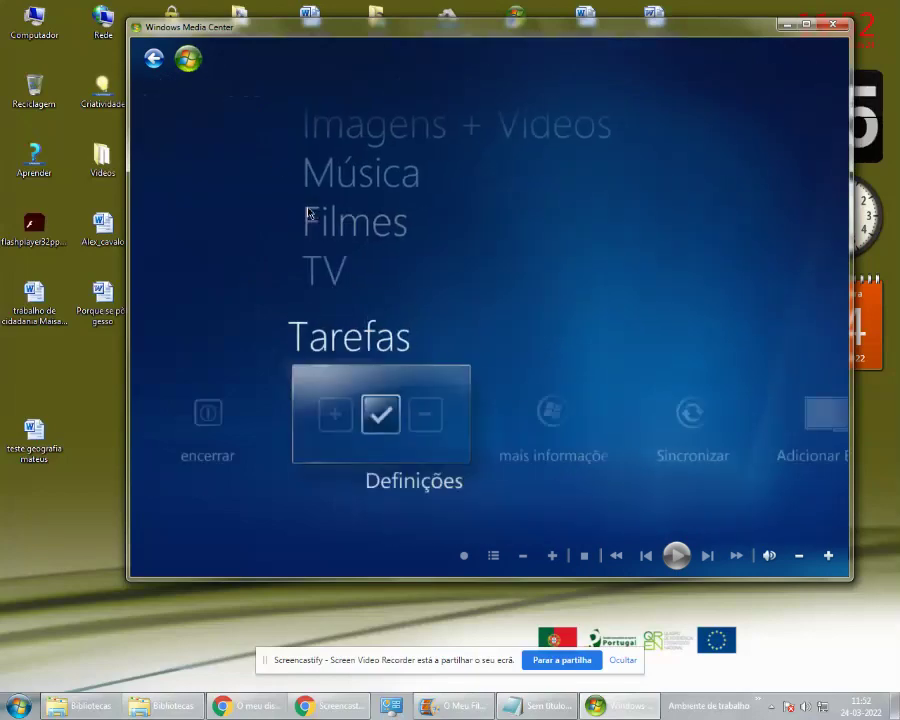
scroll(308, 212, up, 3)
scroll(308, 212, down, 2)
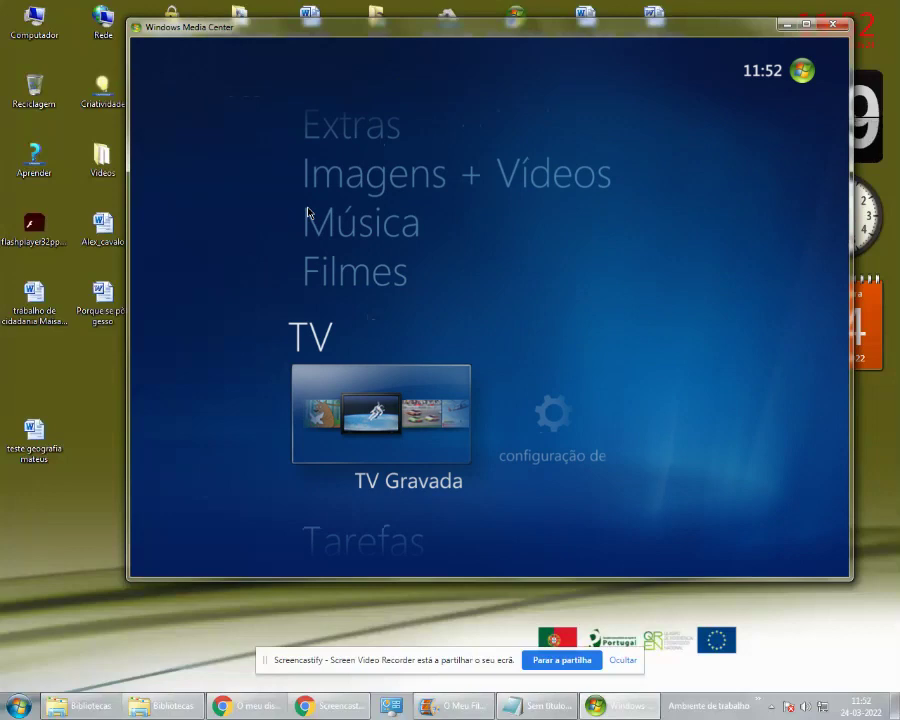
key(Return)
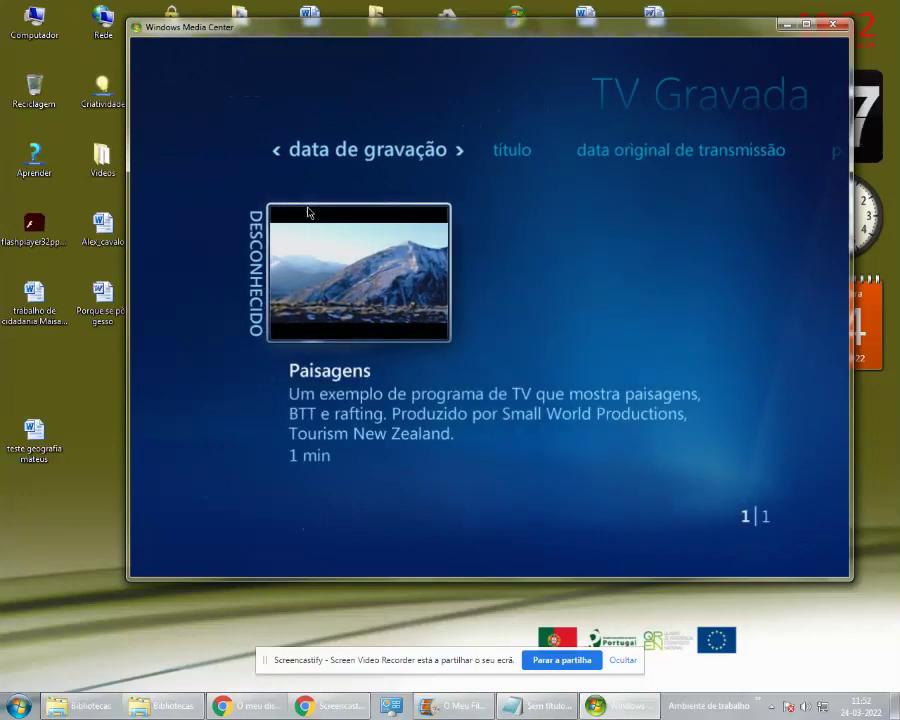
key(Return)
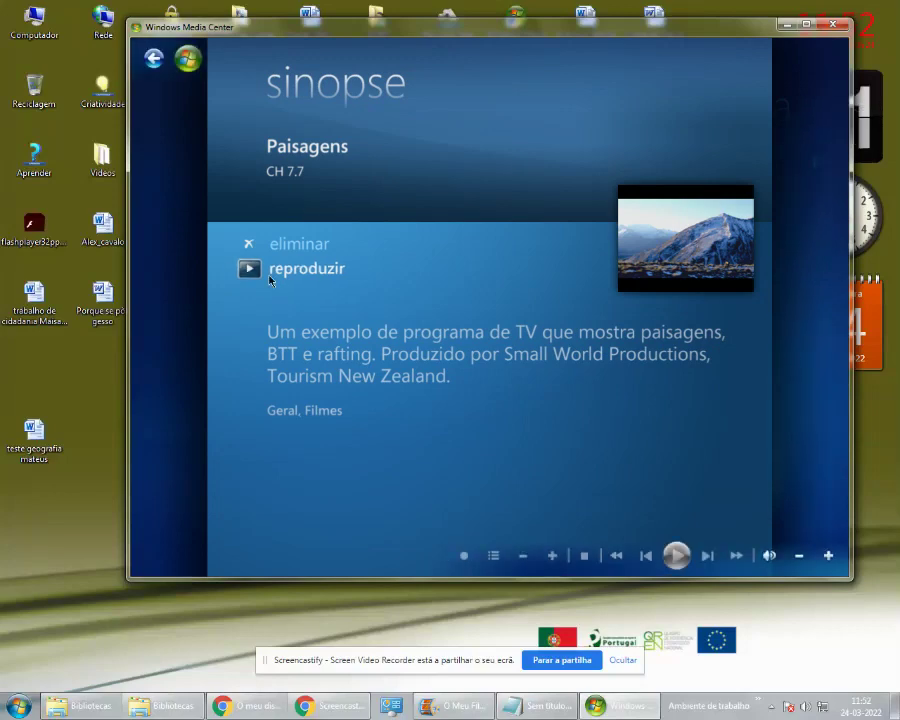
key(BackSpace)
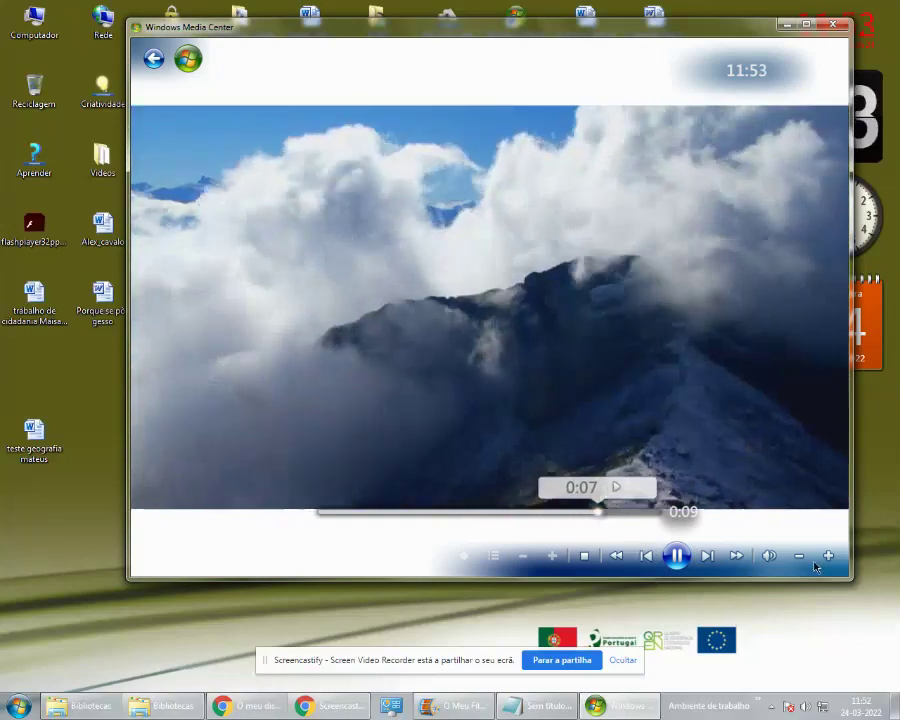
Step: Adjust the Media Center playback volume to 40
click(826, 557)
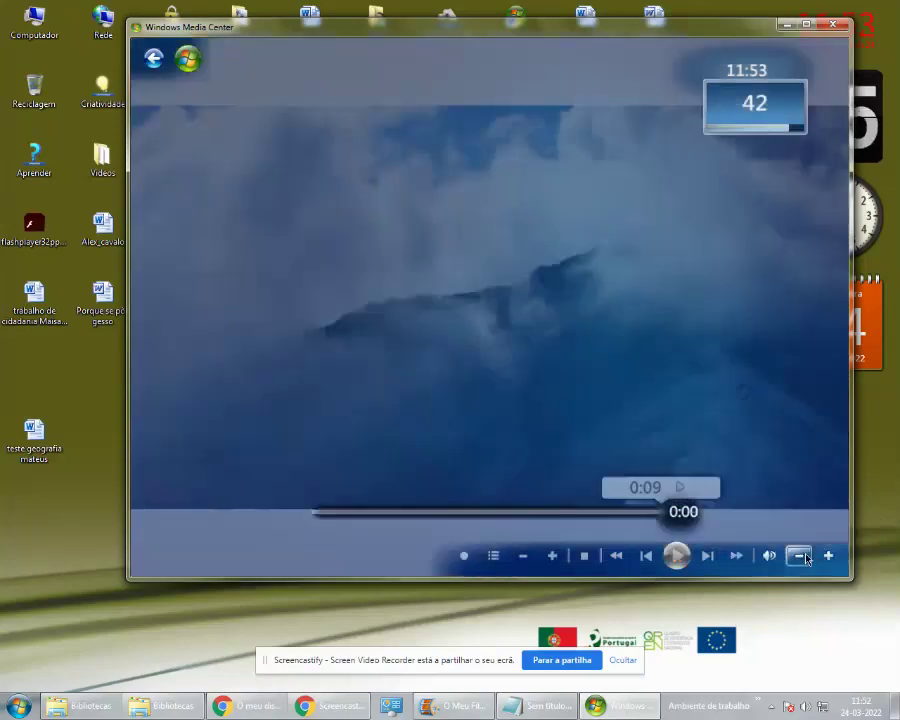
click(804, 558)
click(804, 557)
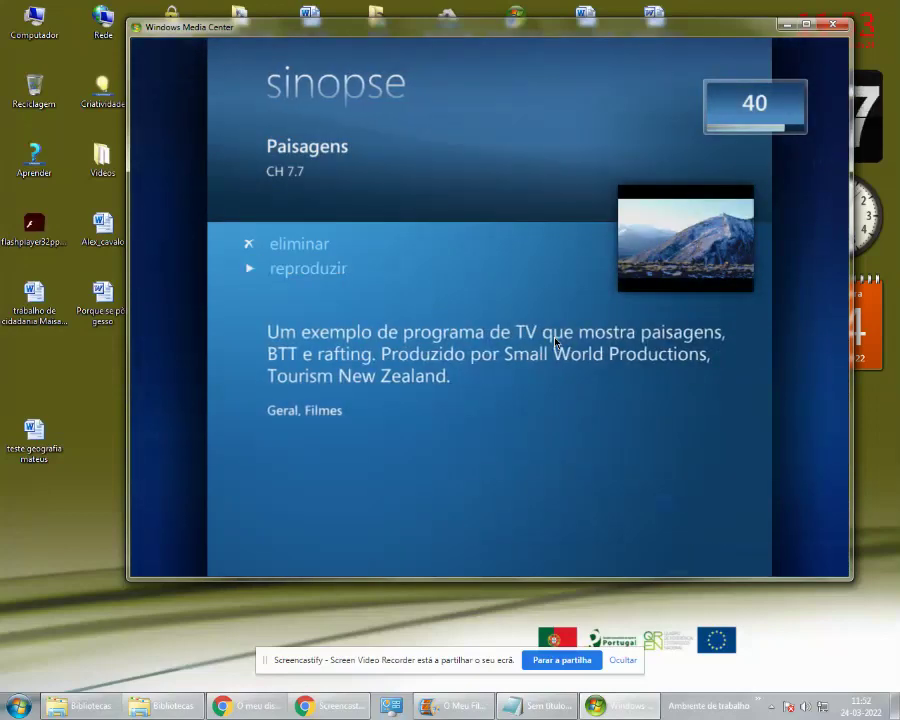
Step: Leave the Paisagens synopsis for the TV Gravada library and view its partilhado category
key(Up)
key(Down)
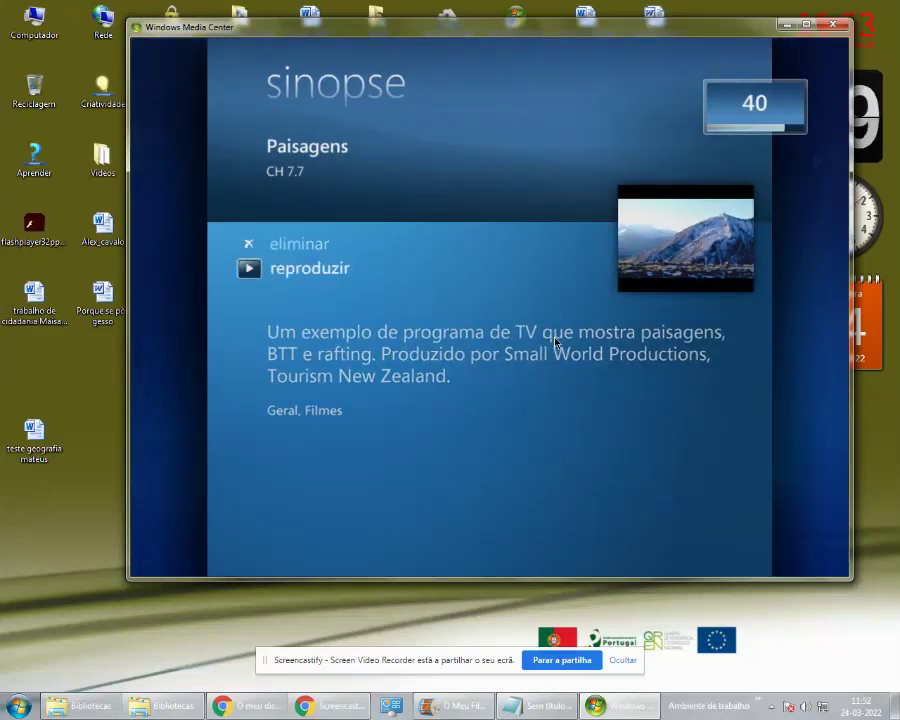
key(BackSpace)
key(Left)
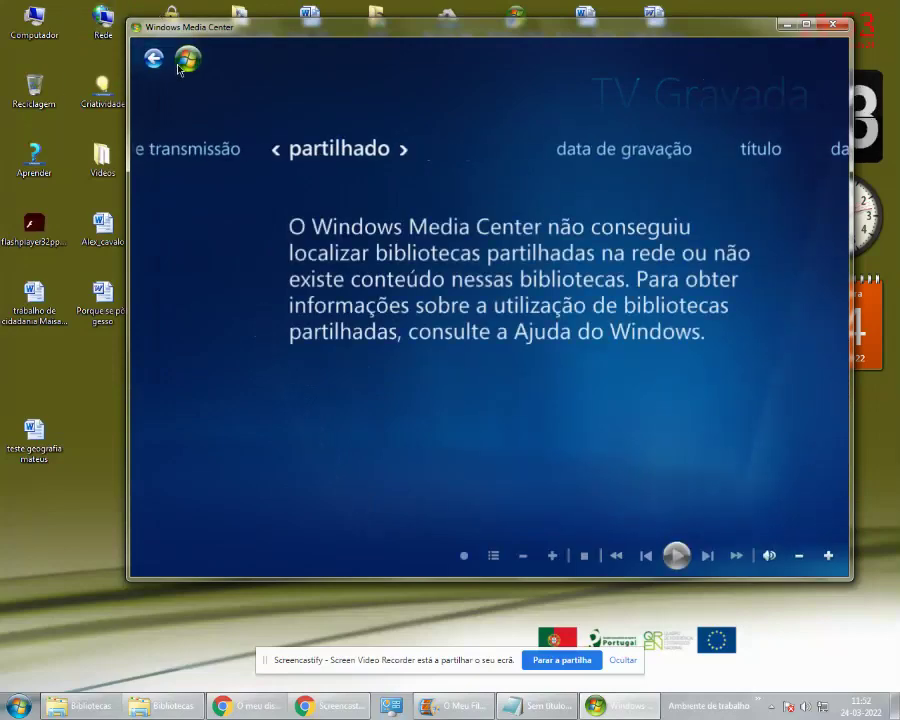
Step: Return to the Tarefas category of the Media Center main menu and bring up the encerrar options
click(180, 66)
key(Down)
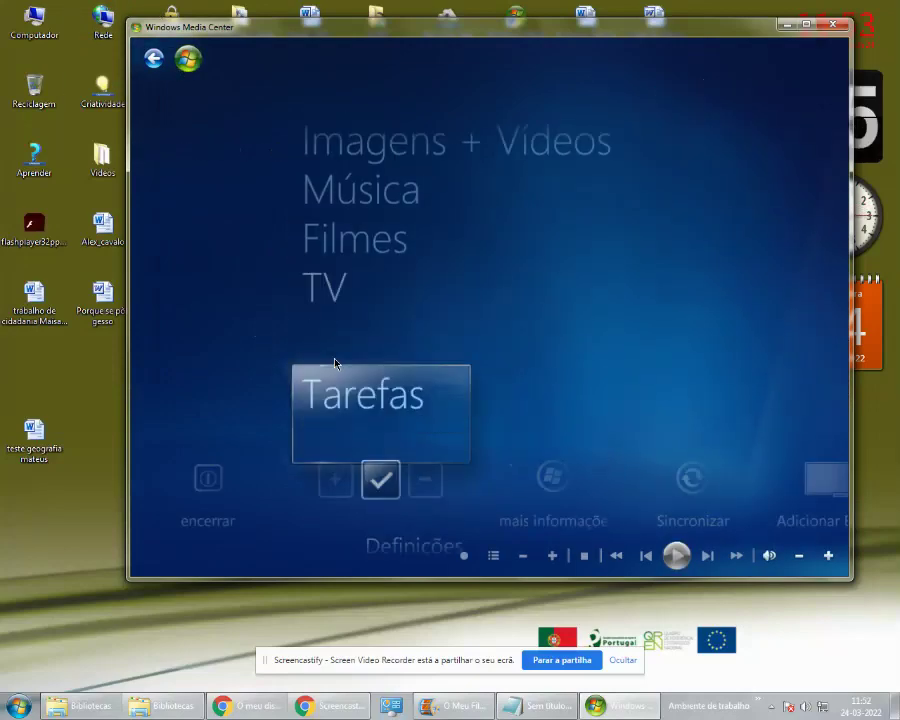
click(363, 418)
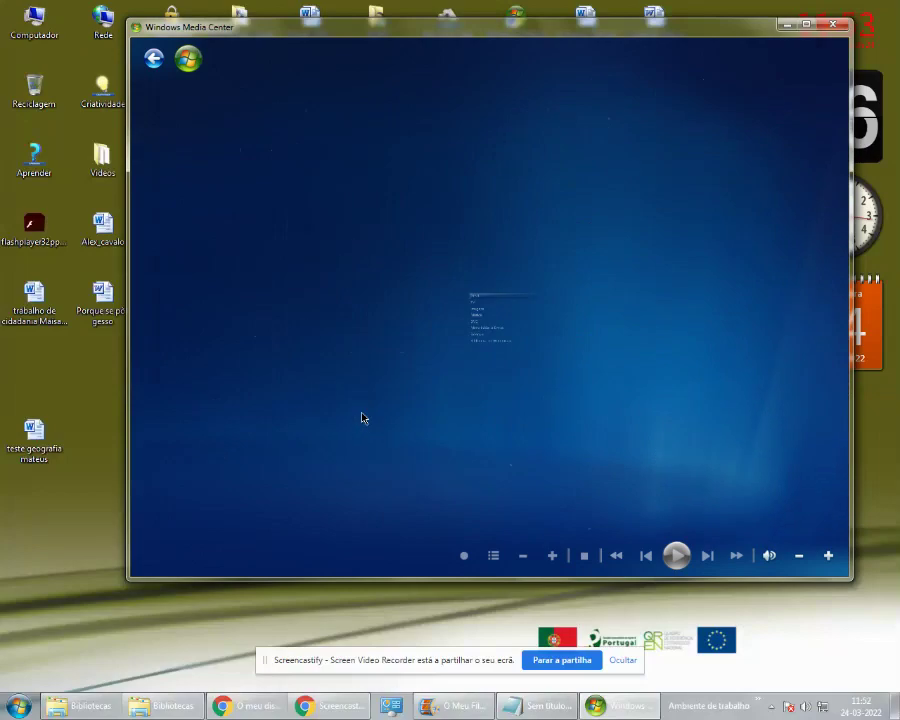
click(155, 60)
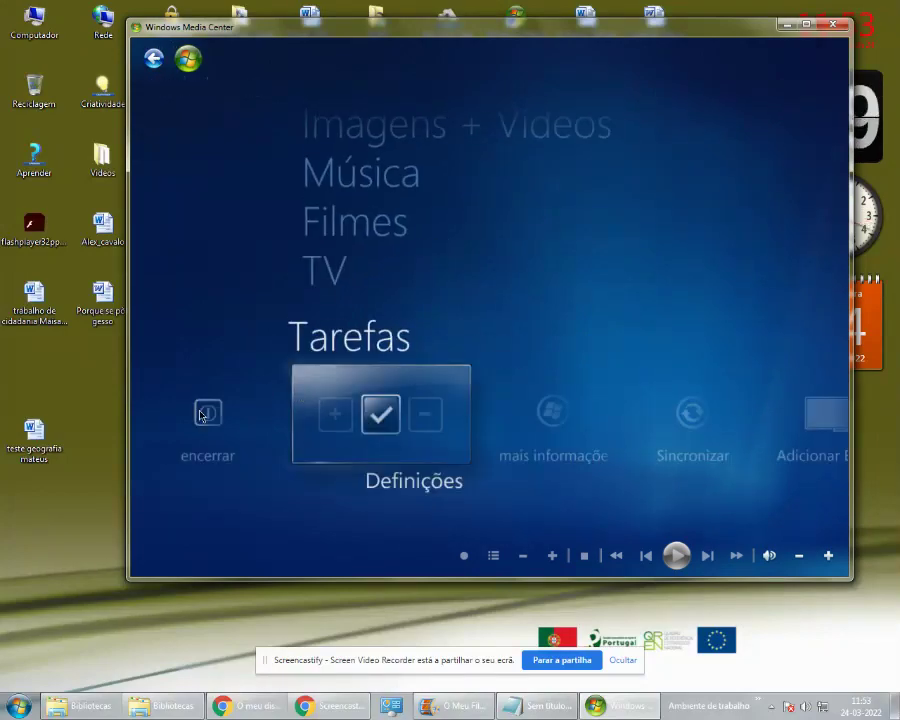
click(226, 435)
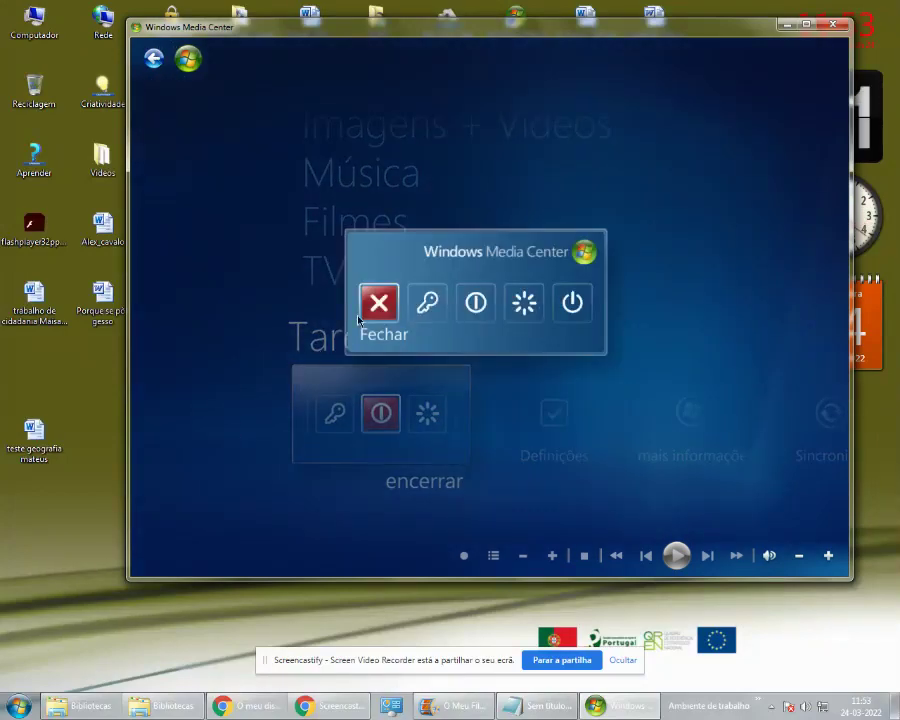